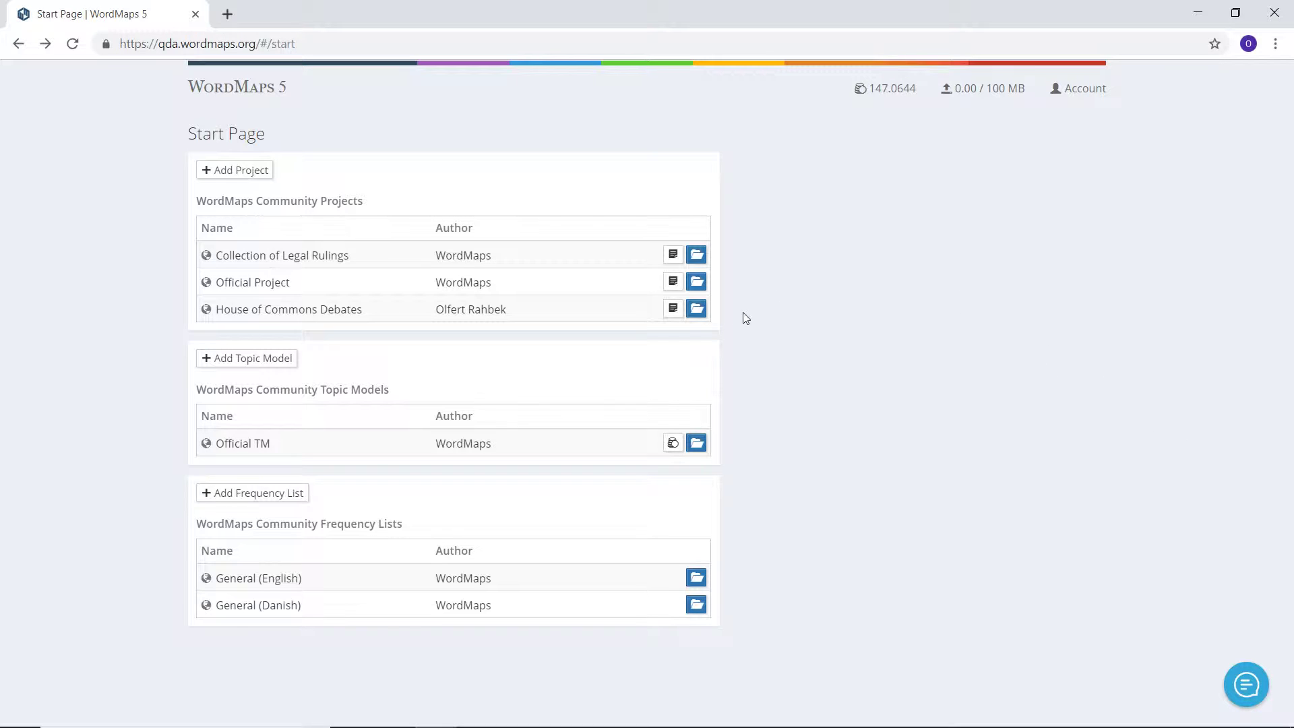
# Open the House of Commons Debates project and tick its folder to select all 456 texts.
pyautogui.click(698, 310)
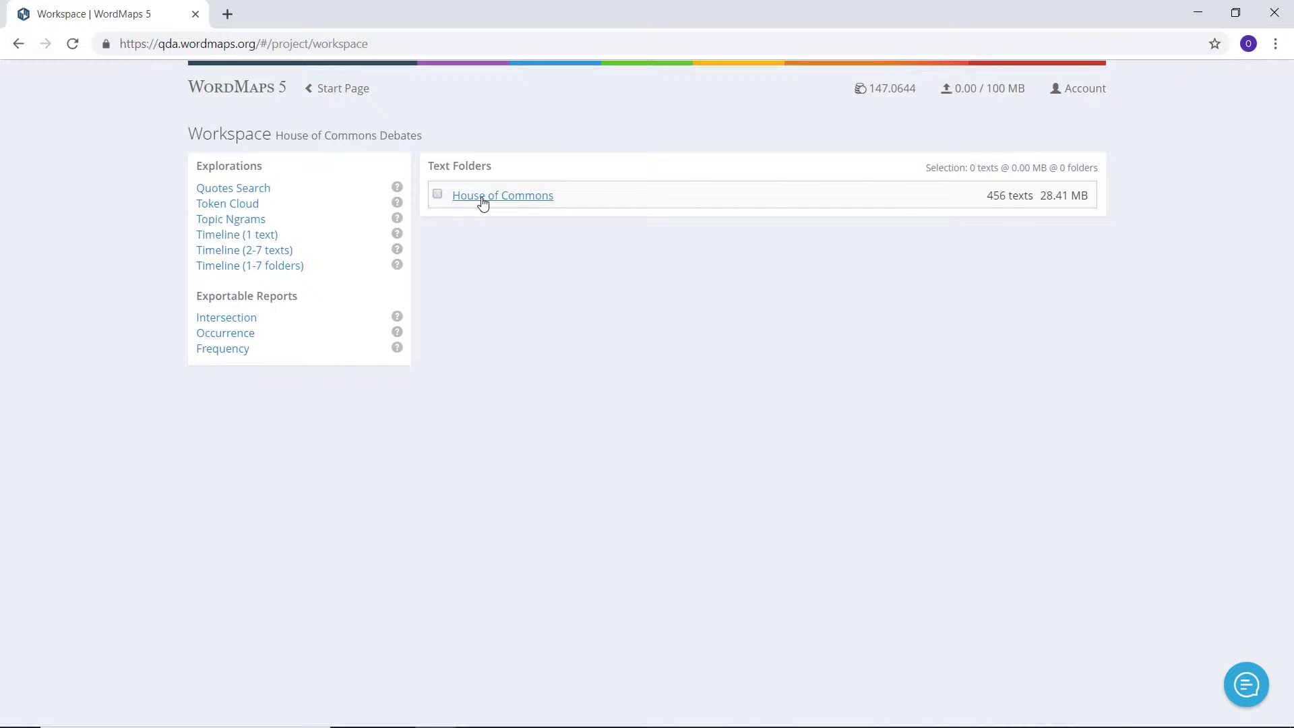
pyautogui.click(475, 202)
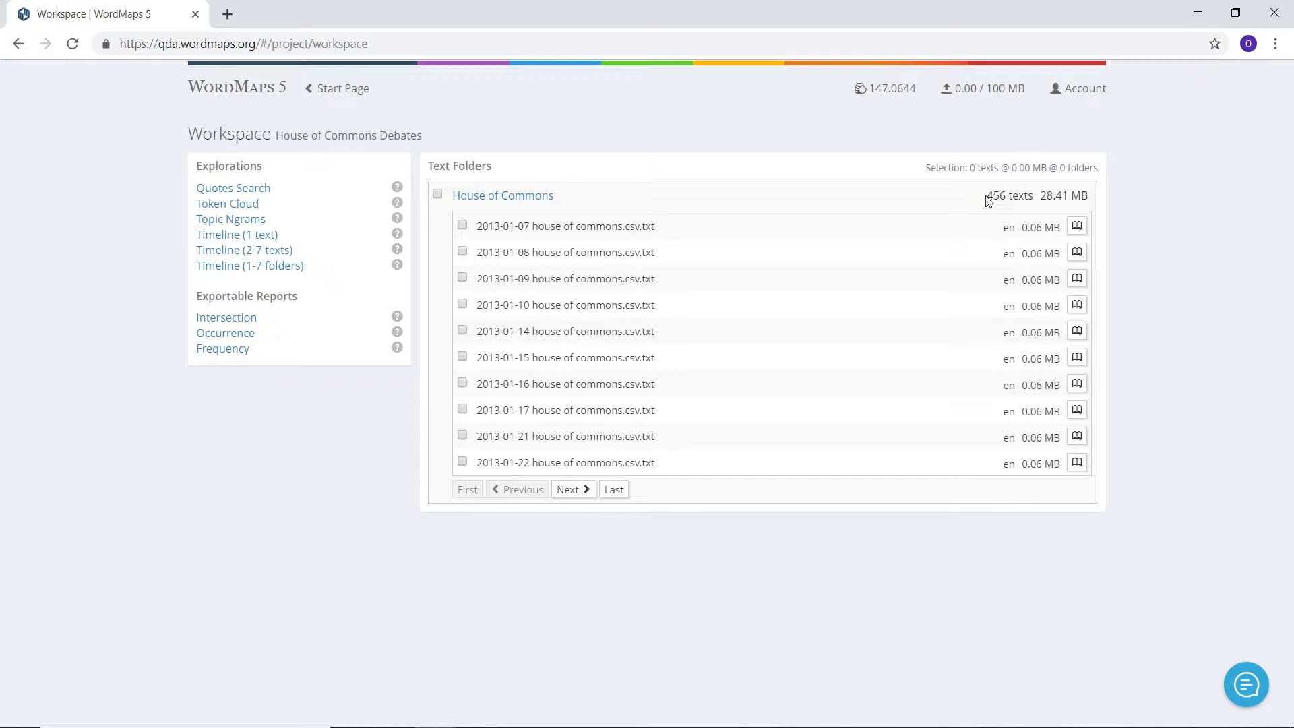
pyautogui.moveTo(987, 196); pyautogui.dragTo(1089, 195)
pyautogui.click(1045, 193)
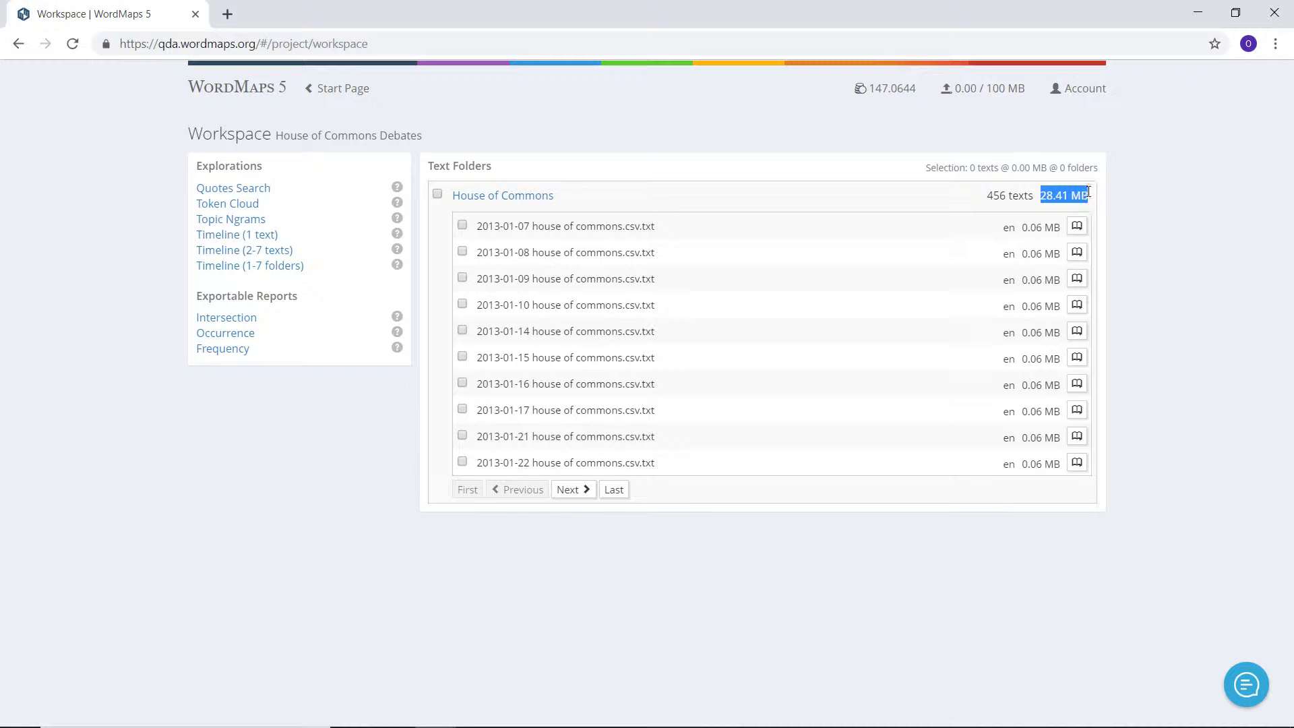
pyautogui.click(437, 194)
pyautogui.click(501, 196)
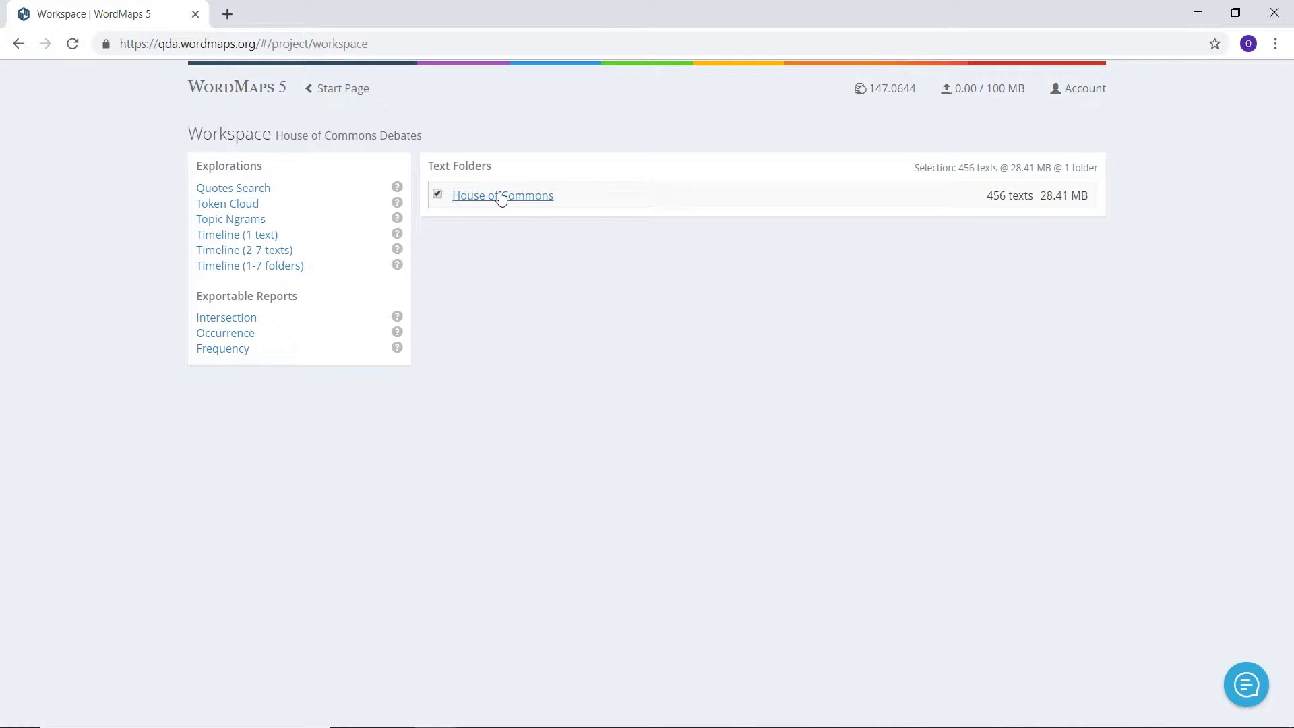
# In the frequency report form, choose the General (English) list and a 1,000 texts × 7,500 tokens output.
pyautogui.click(236, 351)
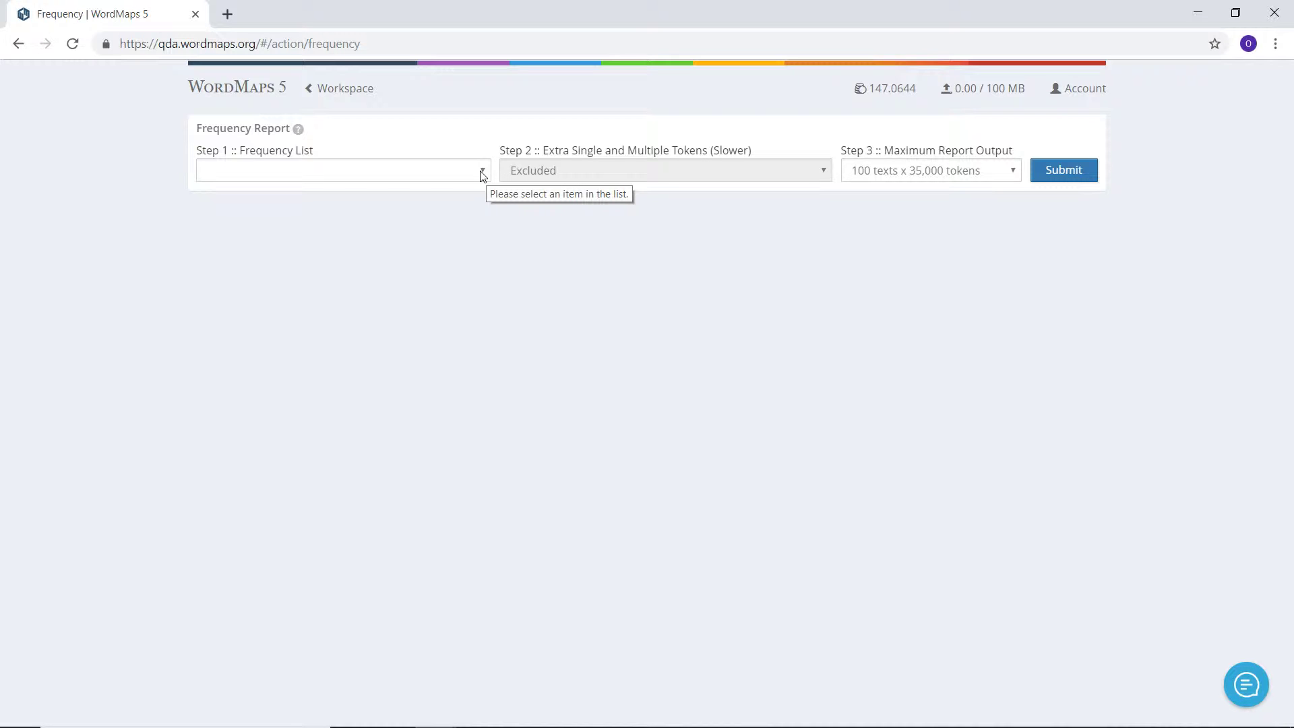
pyautogui.click(483, 172)
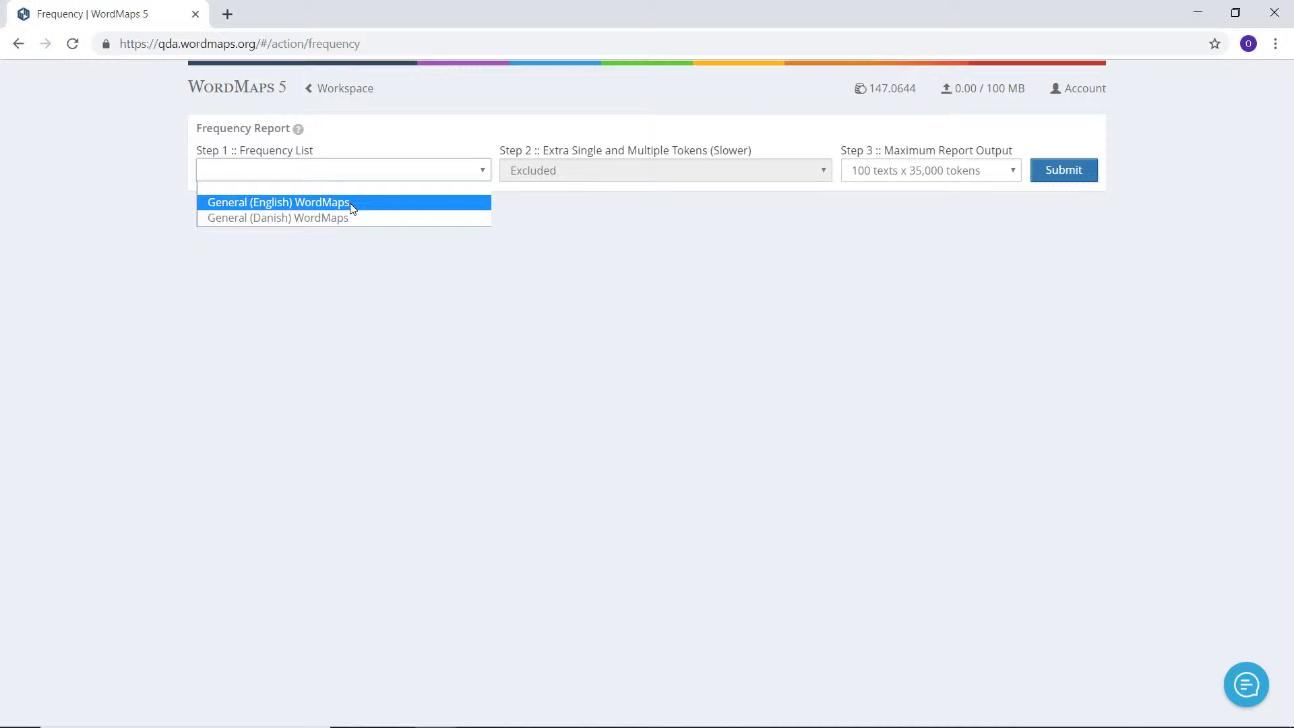
pyautogui.click(352, 208)
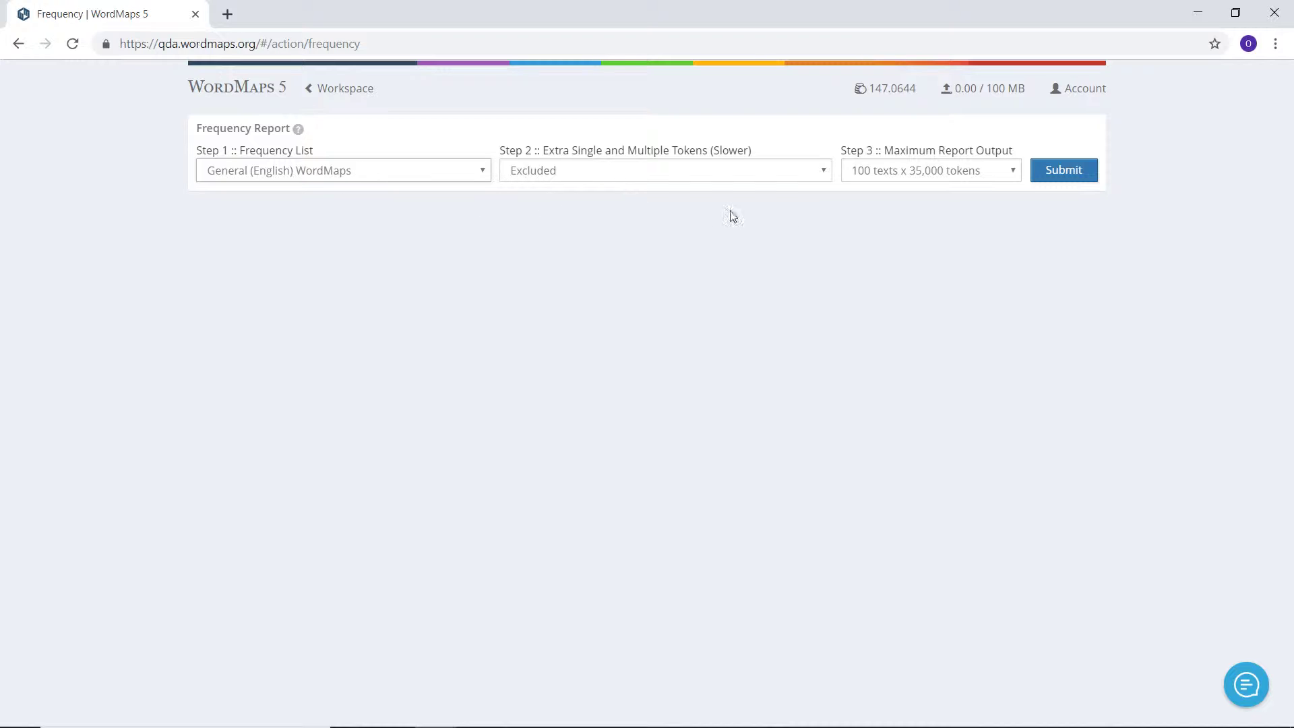
pyautogui.click(1013, 172)
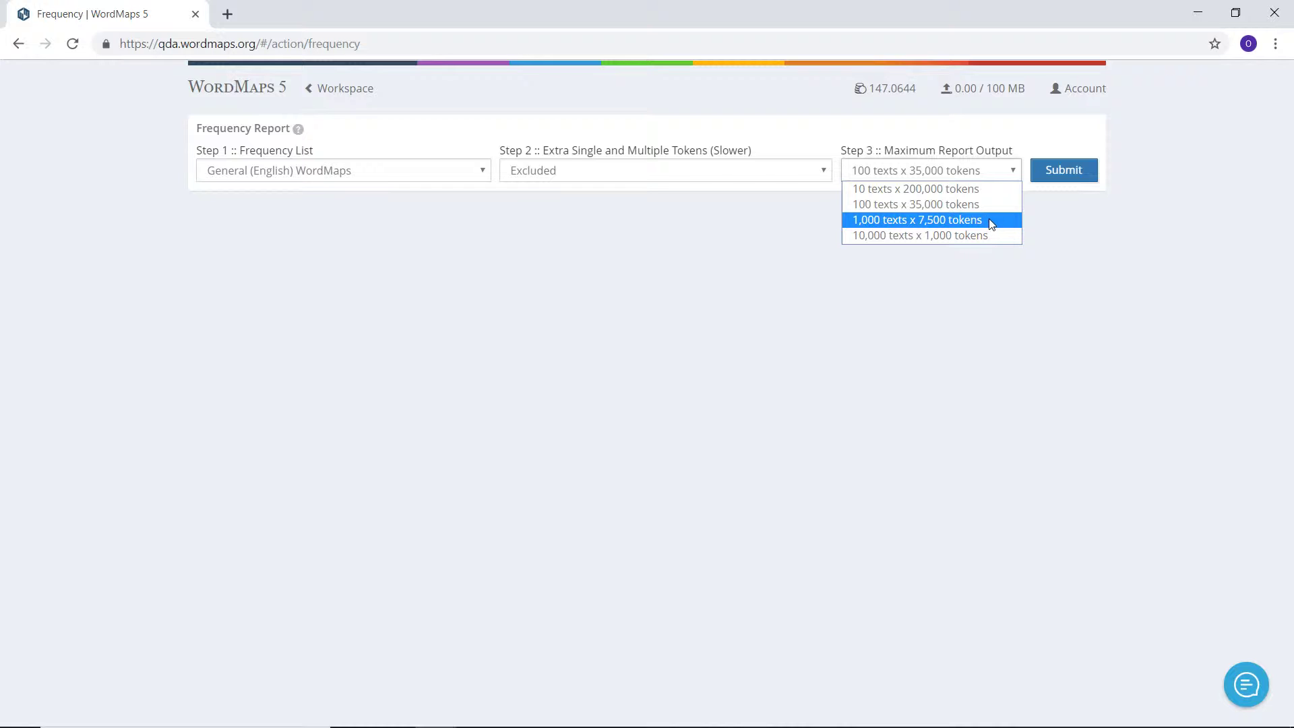
pyautogui.click(991, 221)
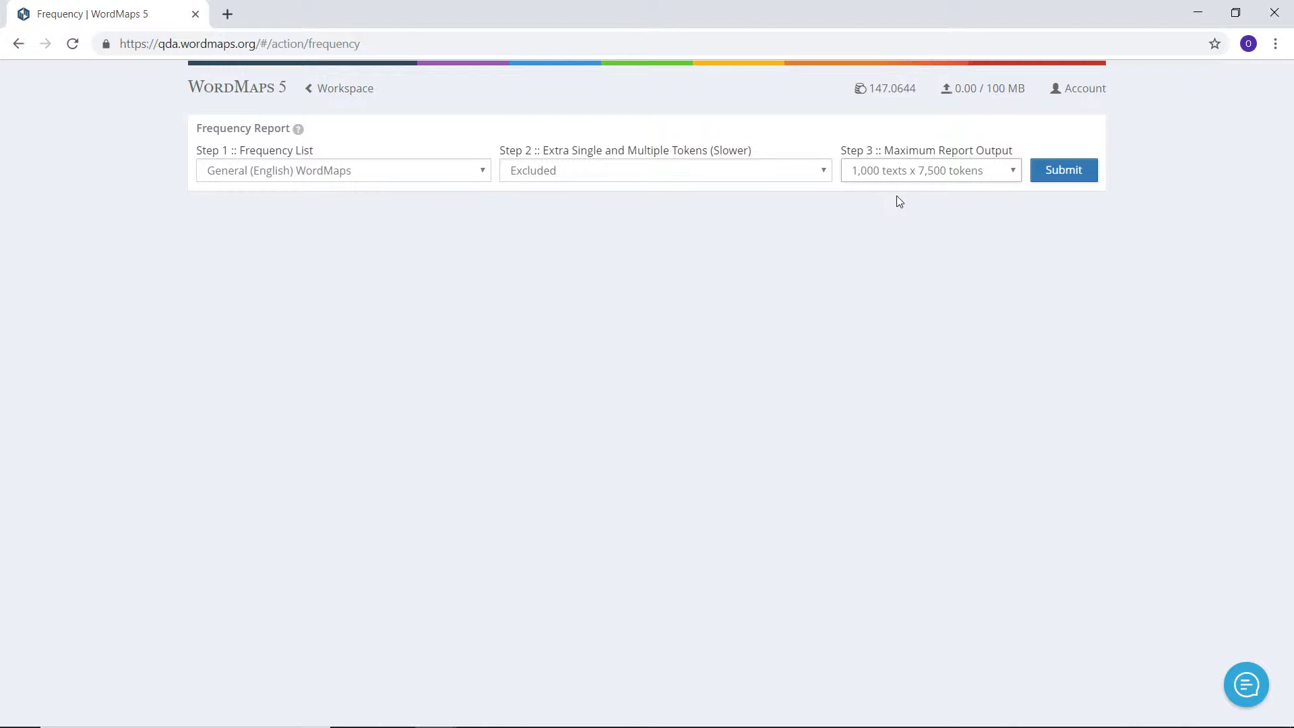
# Submit the frequency report and open the downloaded .xlsx workbook in Excel.
pyautogui.click(1065, 172)
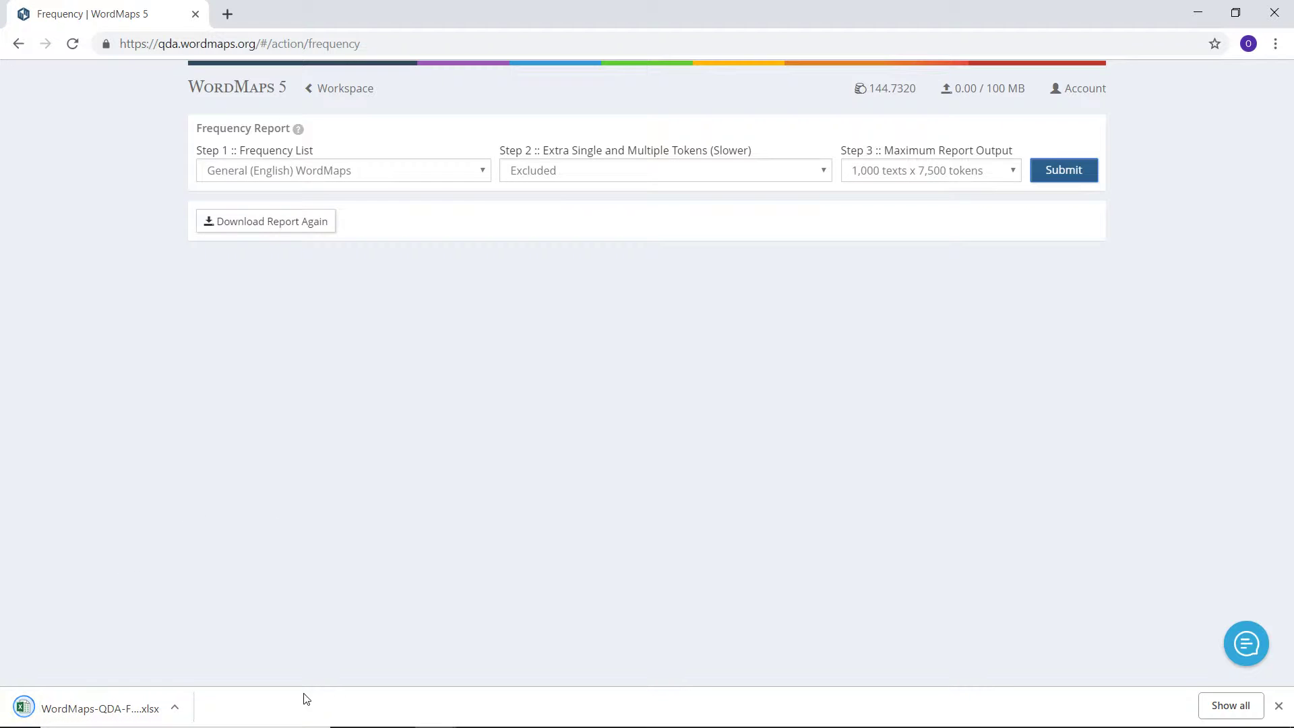
pyautogui.click(125, 718)
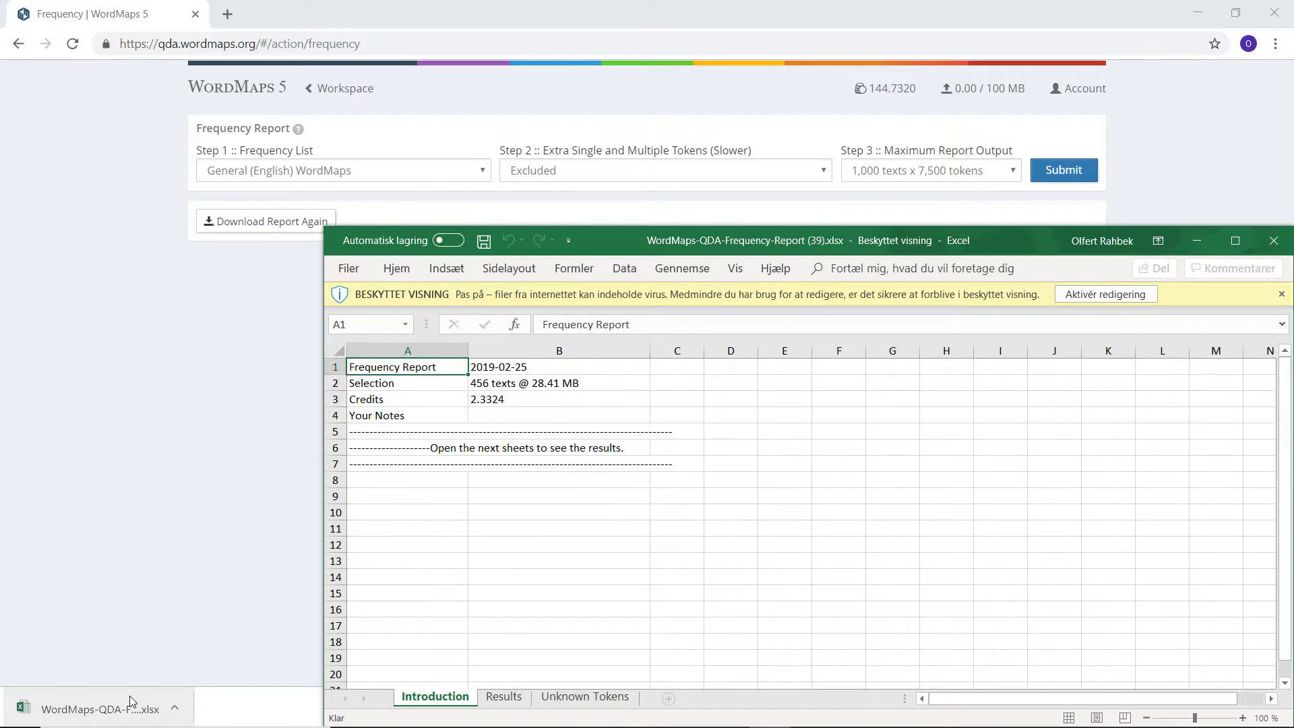
# Maximize the Excel window, enable editing, and switch to the Results sheet.
pyautogui.click(1235, 242)
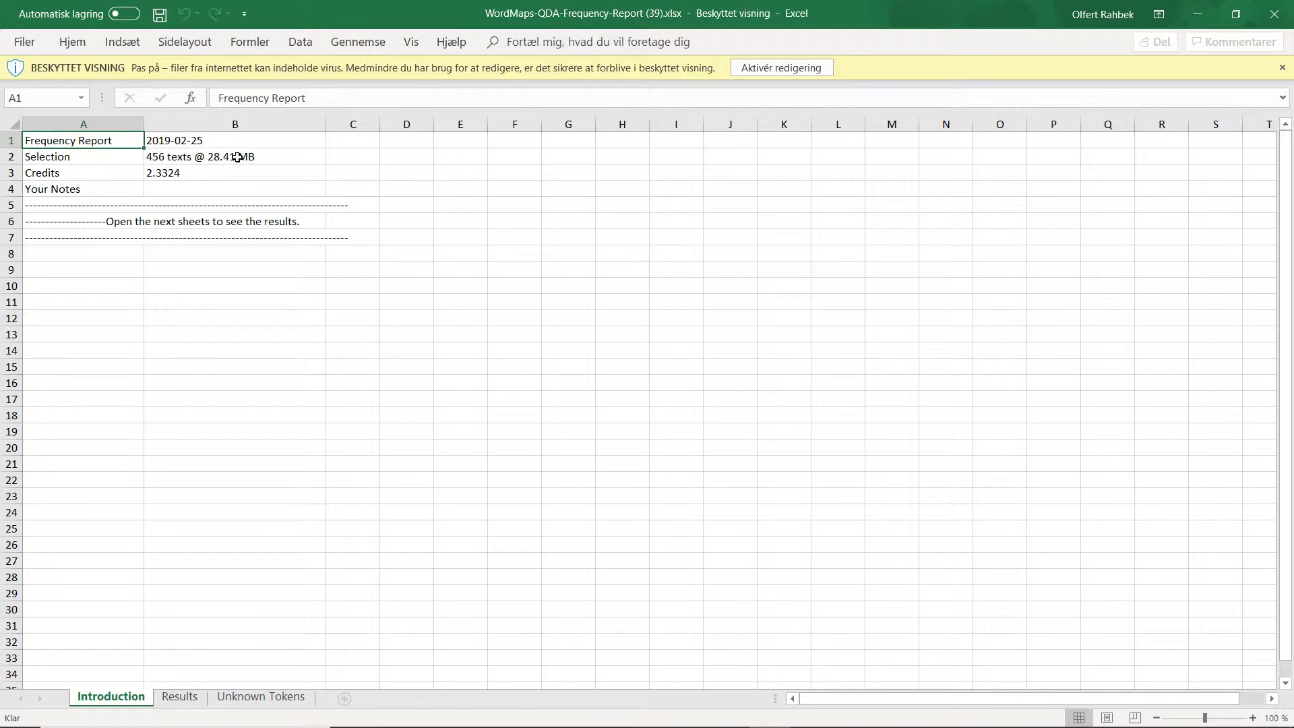
pyautogui.click(770, 68)
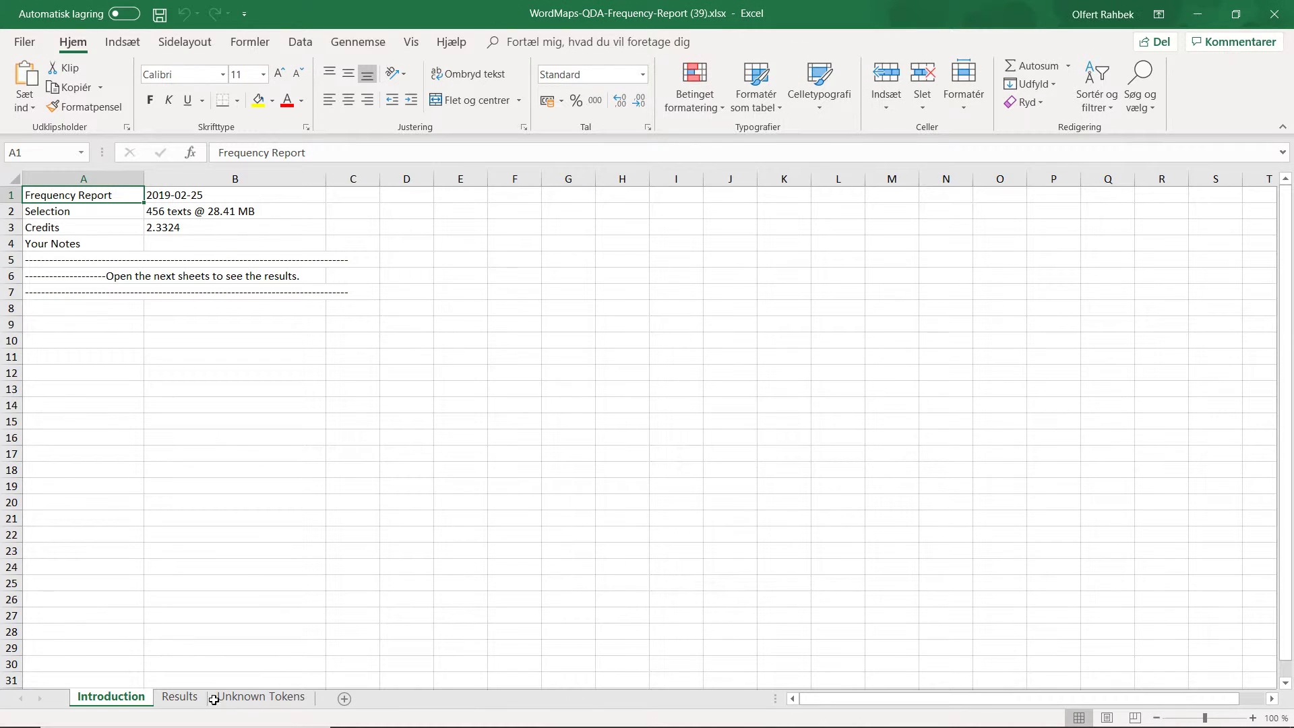
pyautogui.click(182, 702)
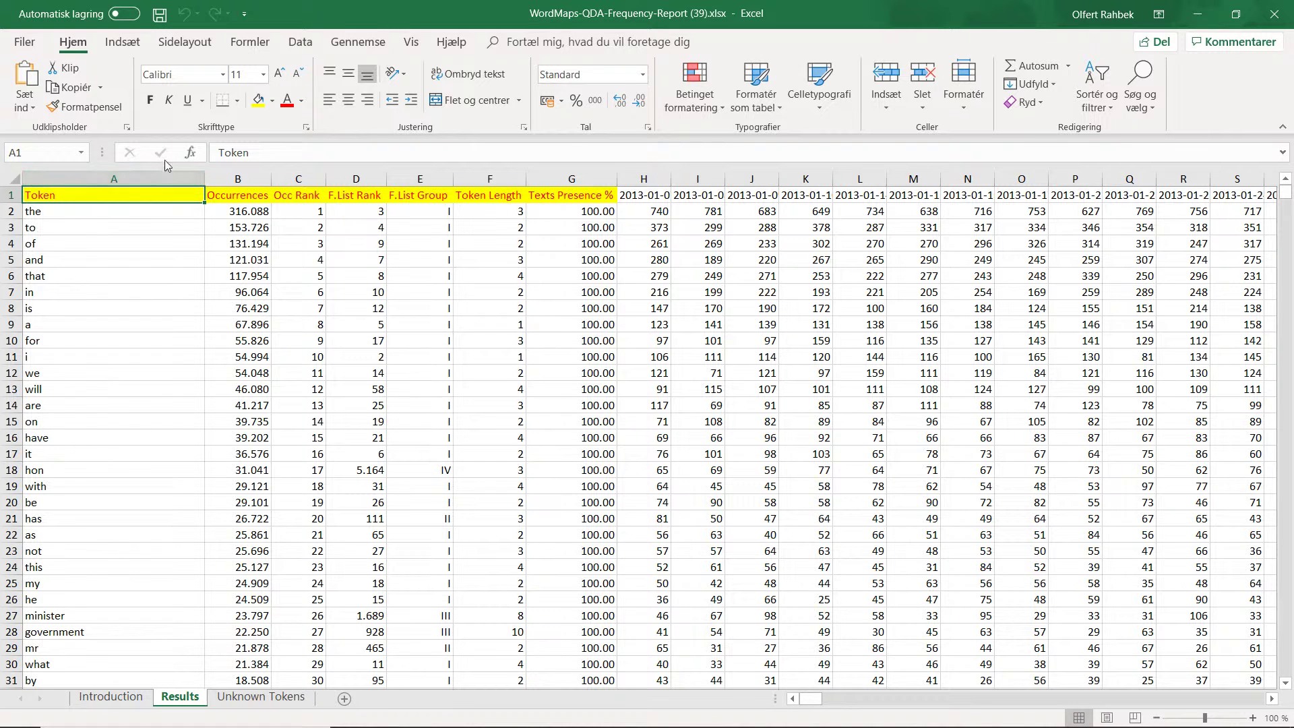
# Add filter dropdowns to all column headings of the Results sheet.
pyautogui.click(11, 179)
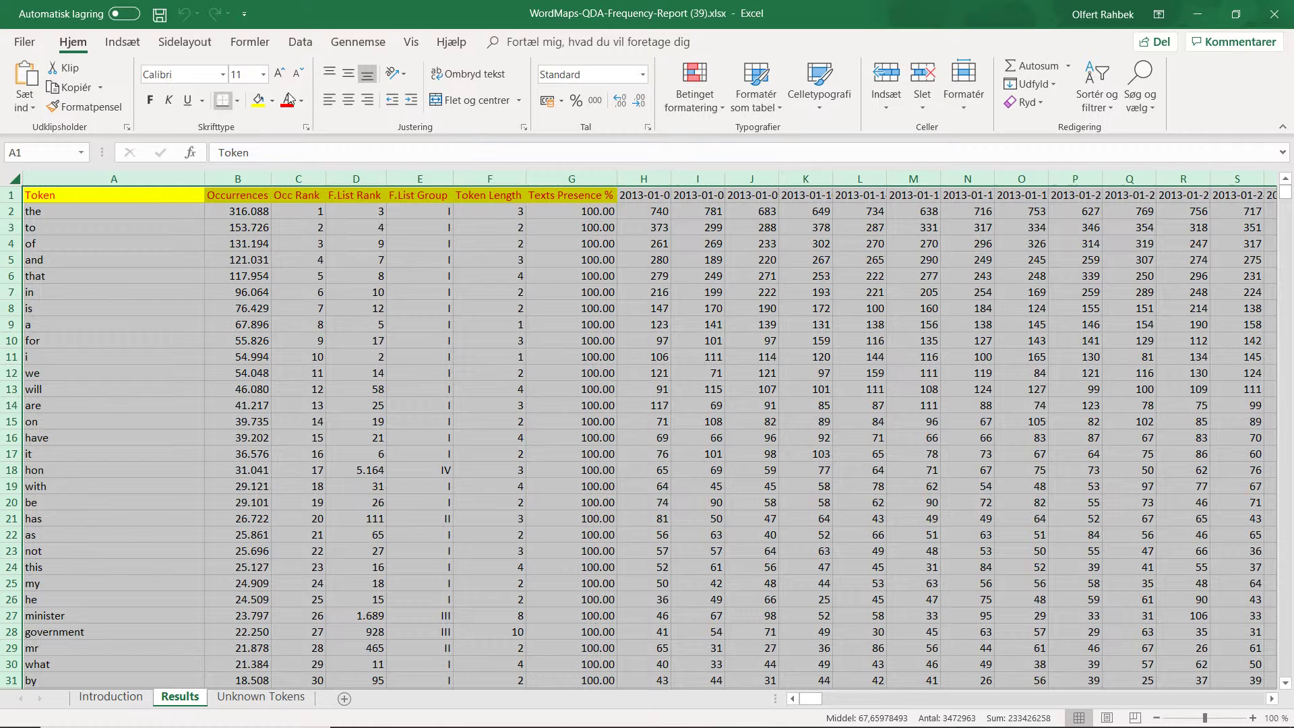
pyautogui.click(301, 42)
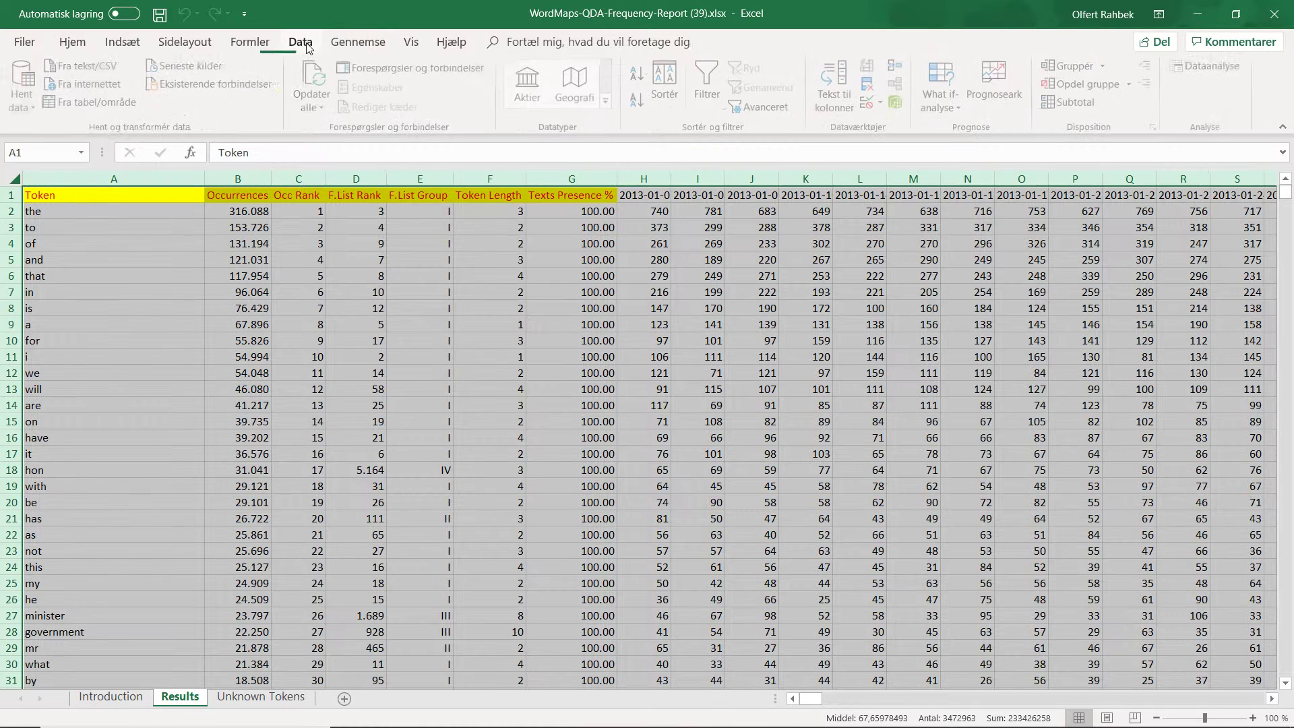
pyautogui.click(719, 73)
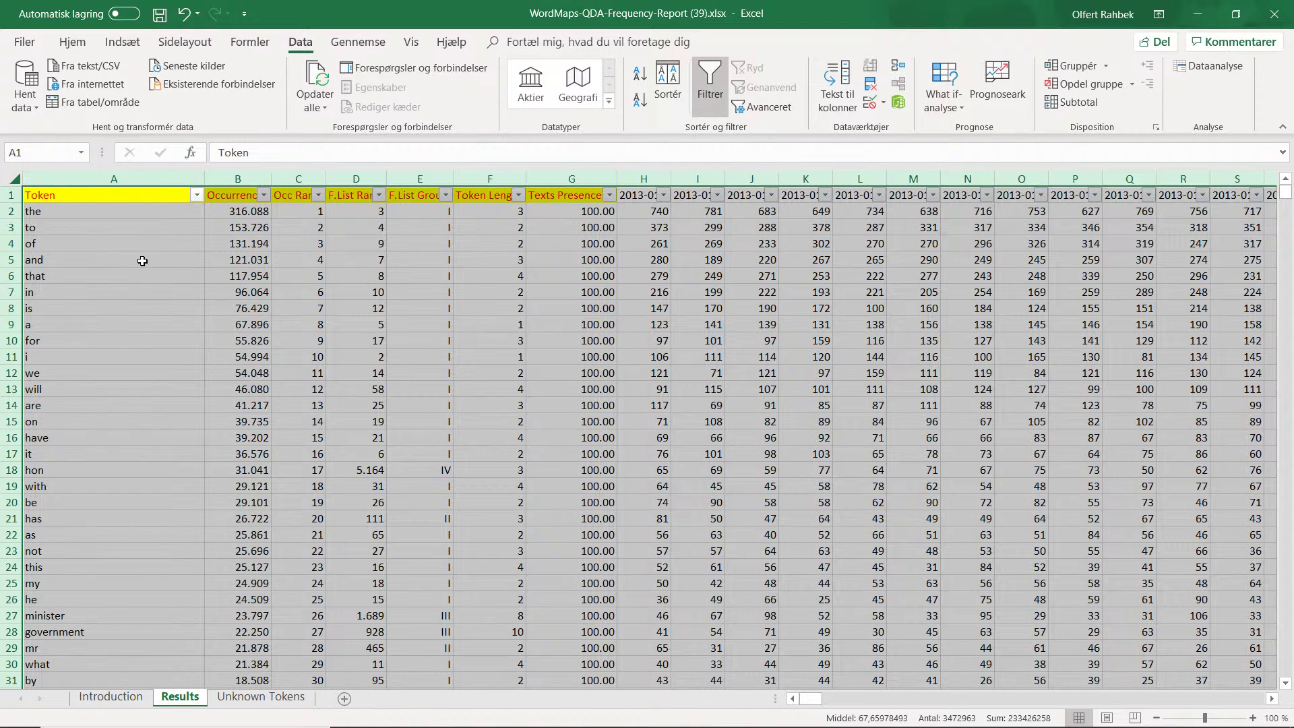
# Browse the Token column down to its last entries, reminds and rumours, then back to the top.
pyautogui.click(112, 177)
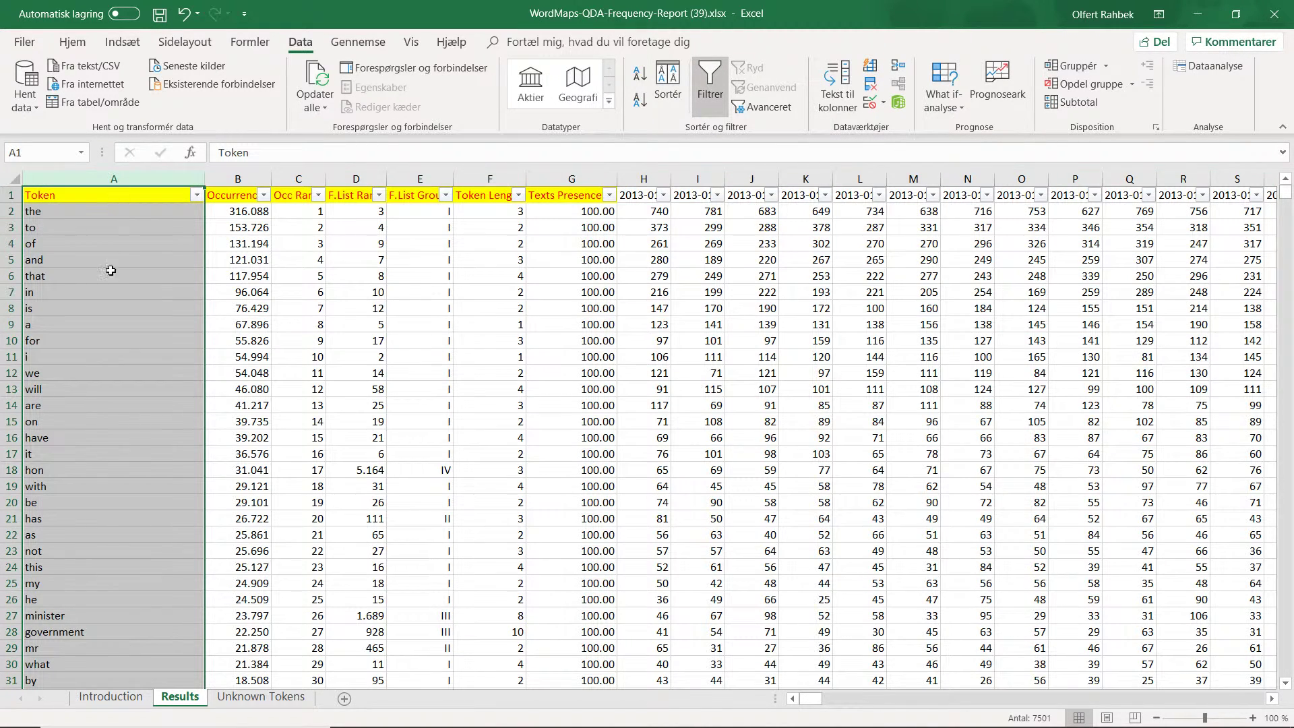
pyautogui.click(108, 243)
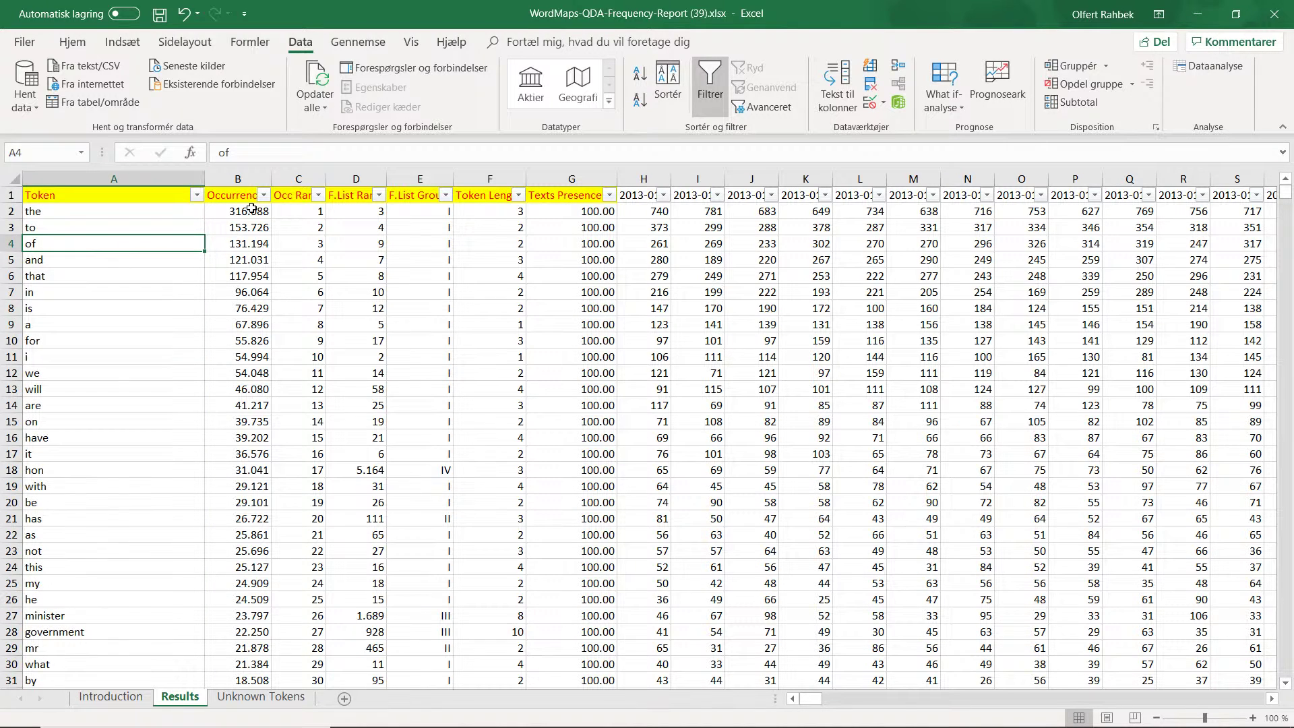
pyautogui.hotkey('ctrl', 'Down')
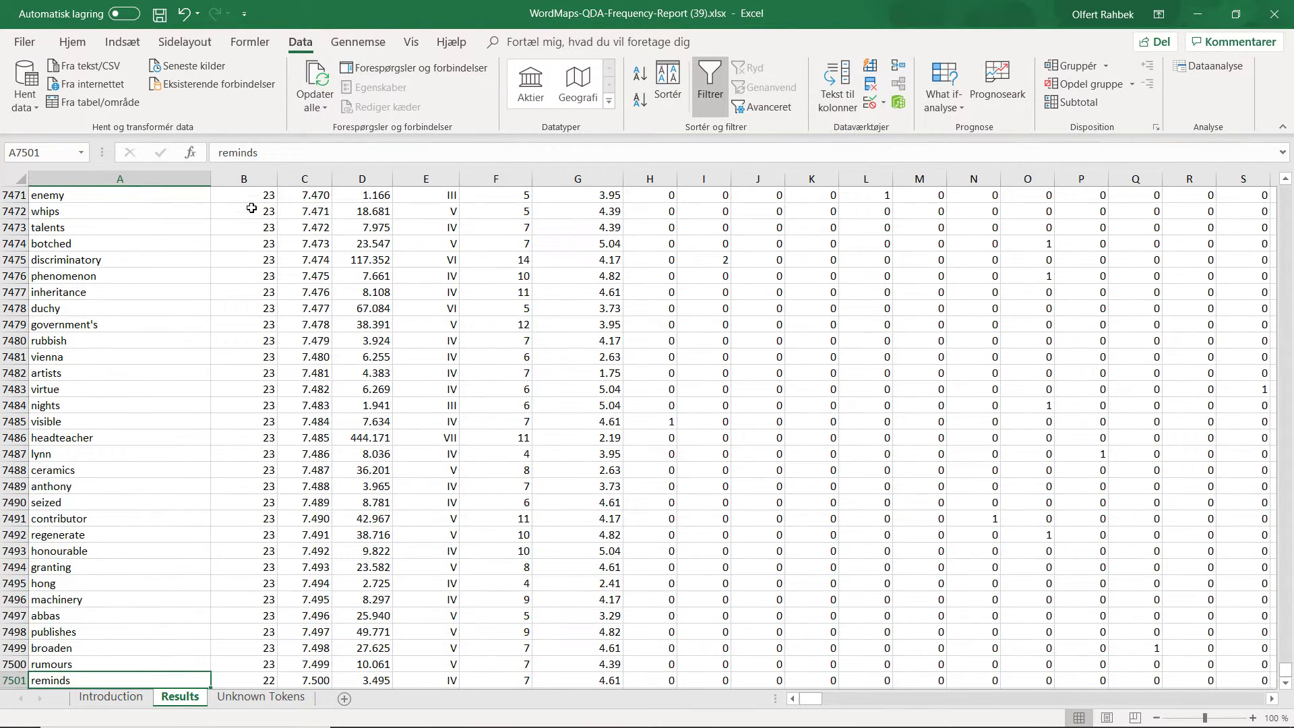
pyautogui.press('Down')
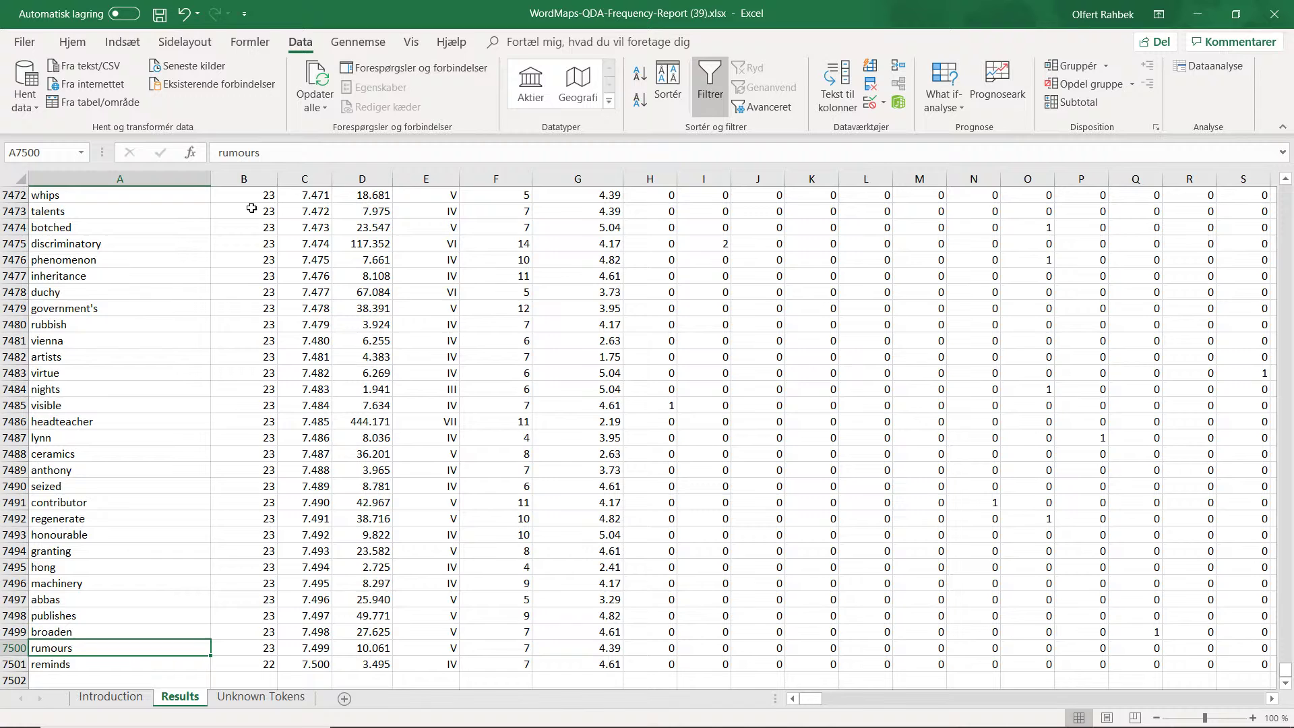
pyautogui.press('Up')
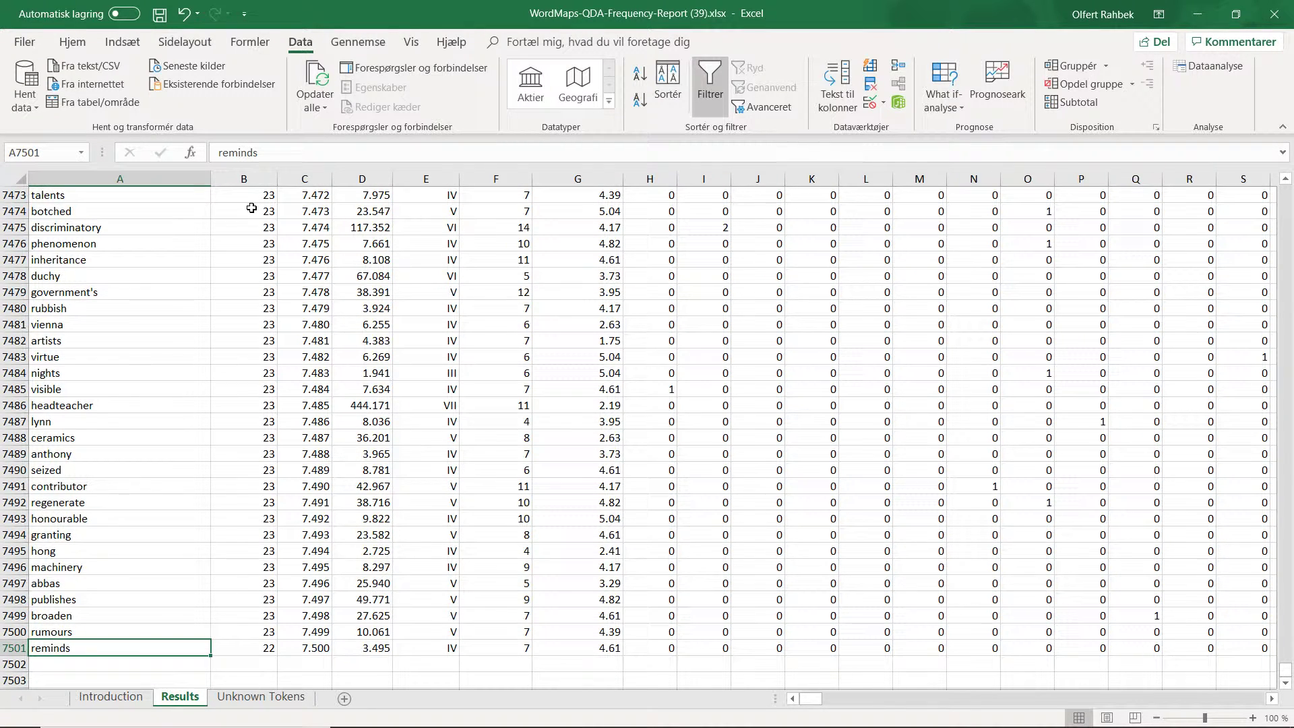
pyautogui.press('Up')
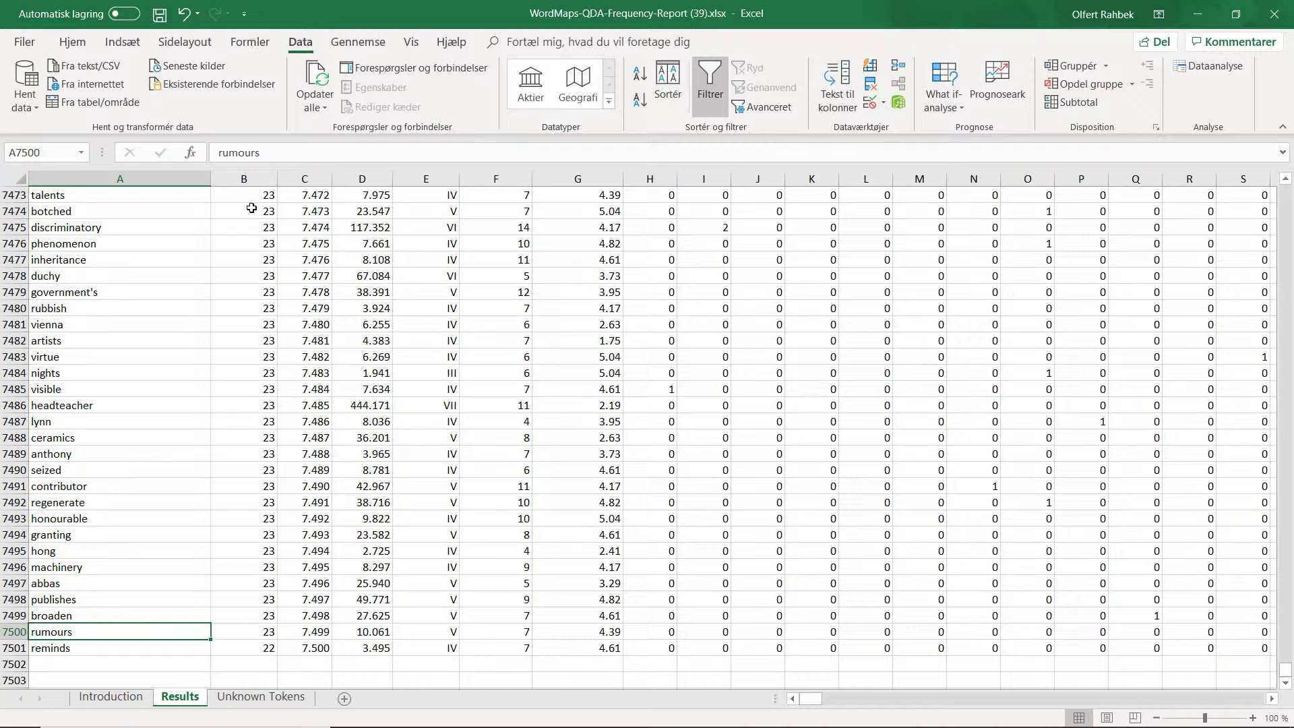
pyautogui.press('End')
pyautogui.press('Up')
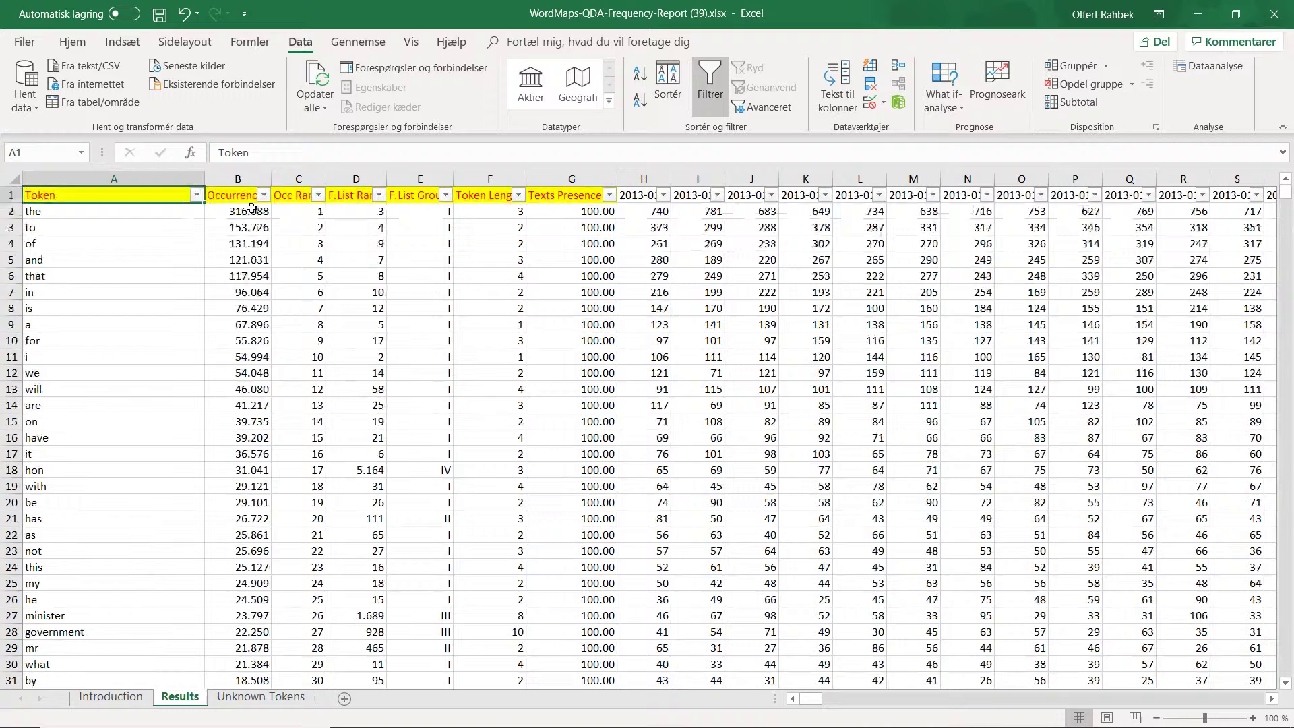
# Check the occurrences, Occ Rank and F.List rank of 'the', then select the F.List Group column.
pyautogui.click(252, 207)
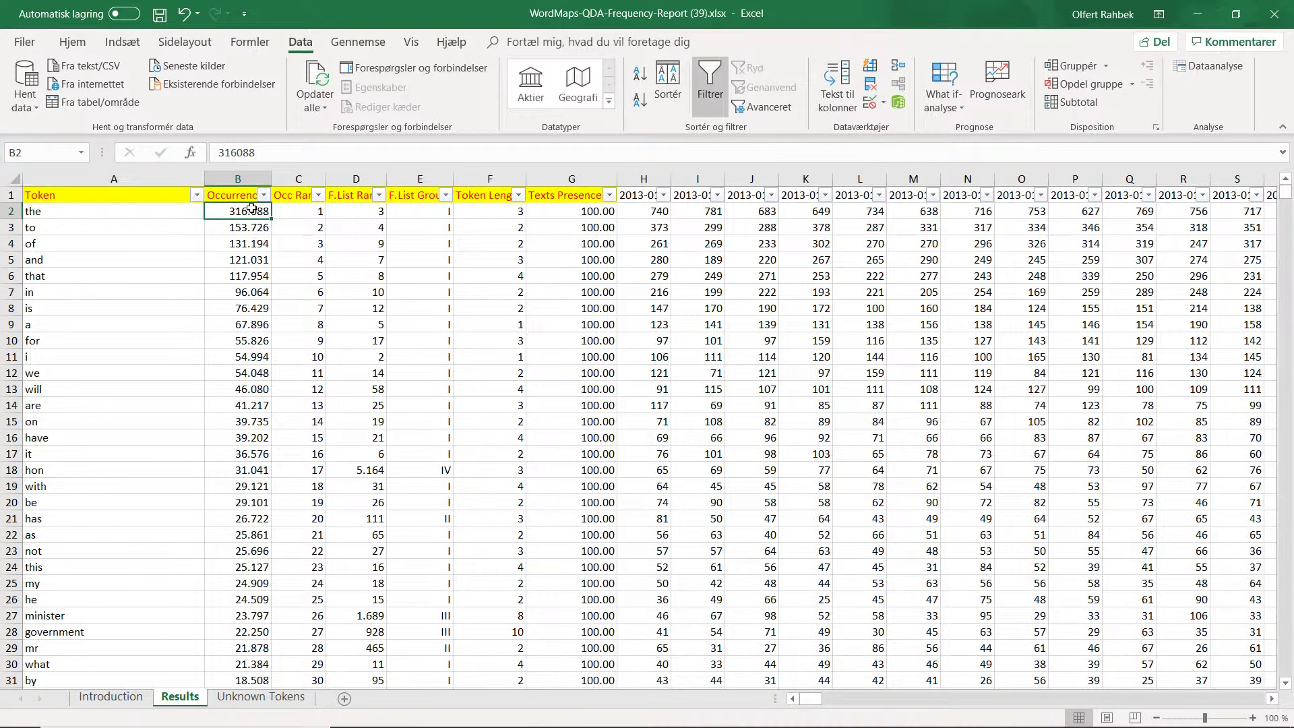
pyautogui.click(251, 178)
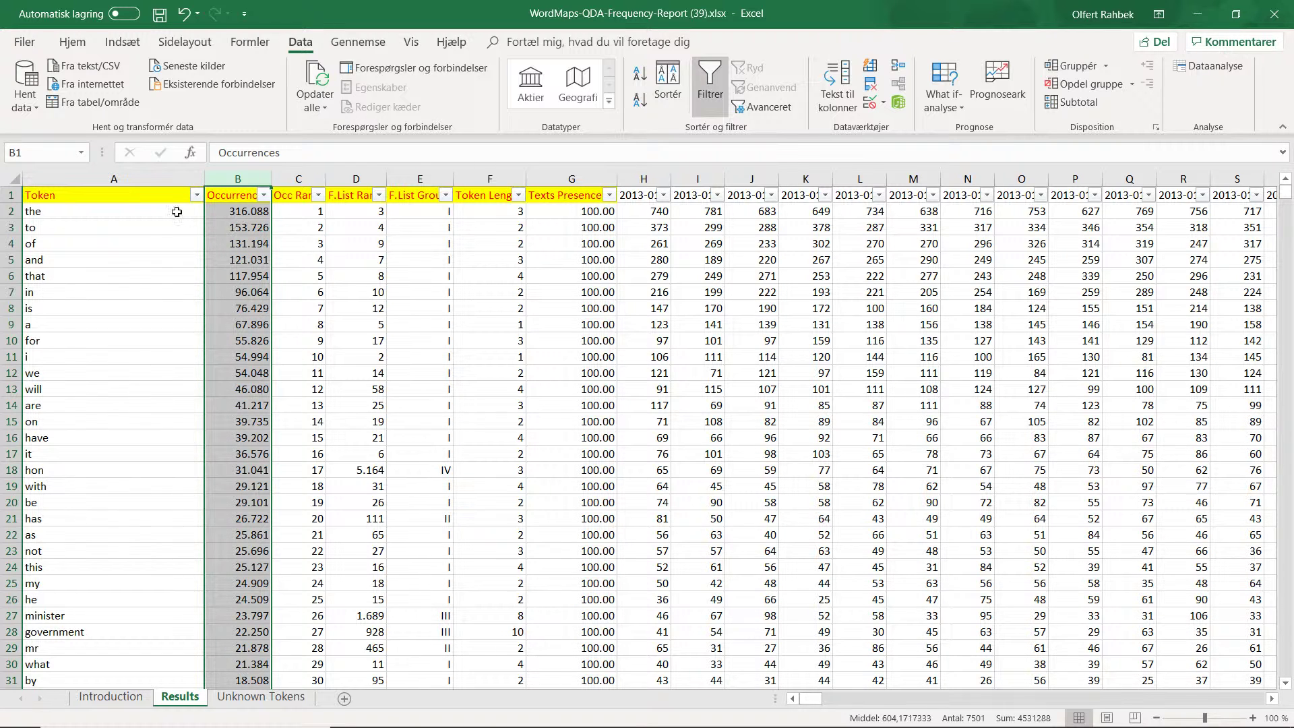
pyautogui.click(81, 215)
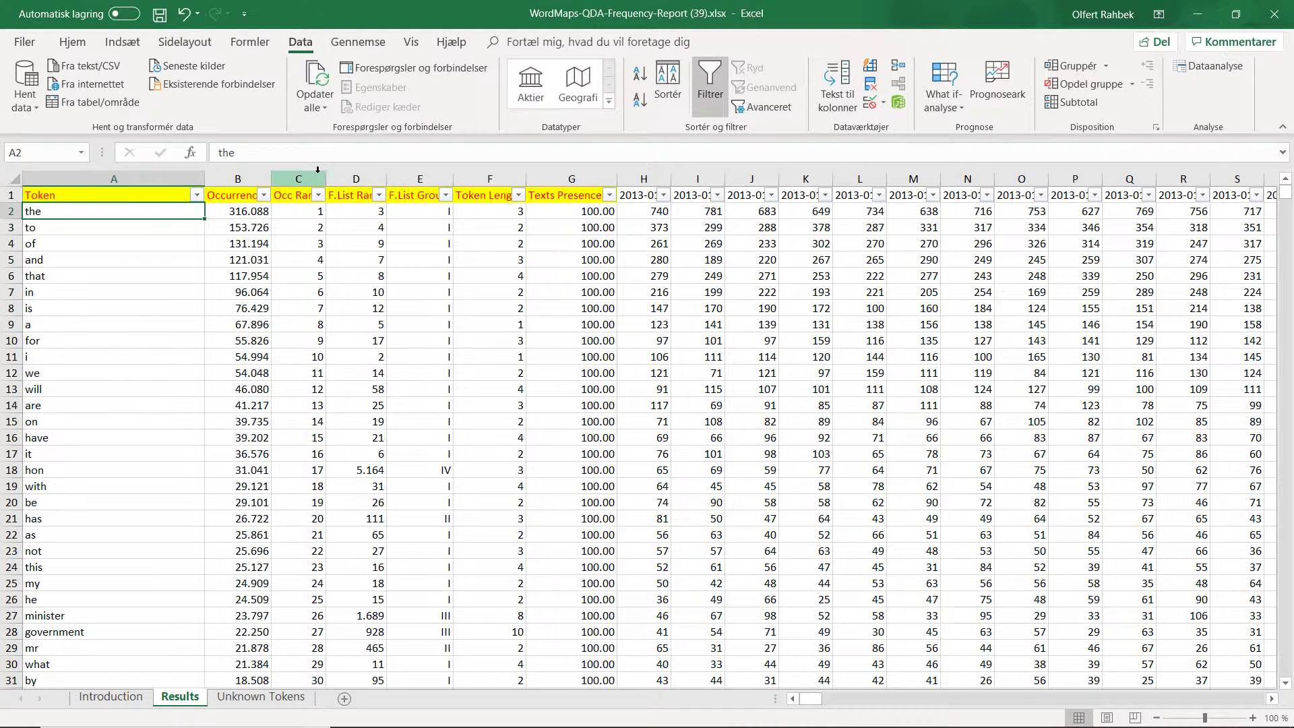
pyautogui.click(317, 173)
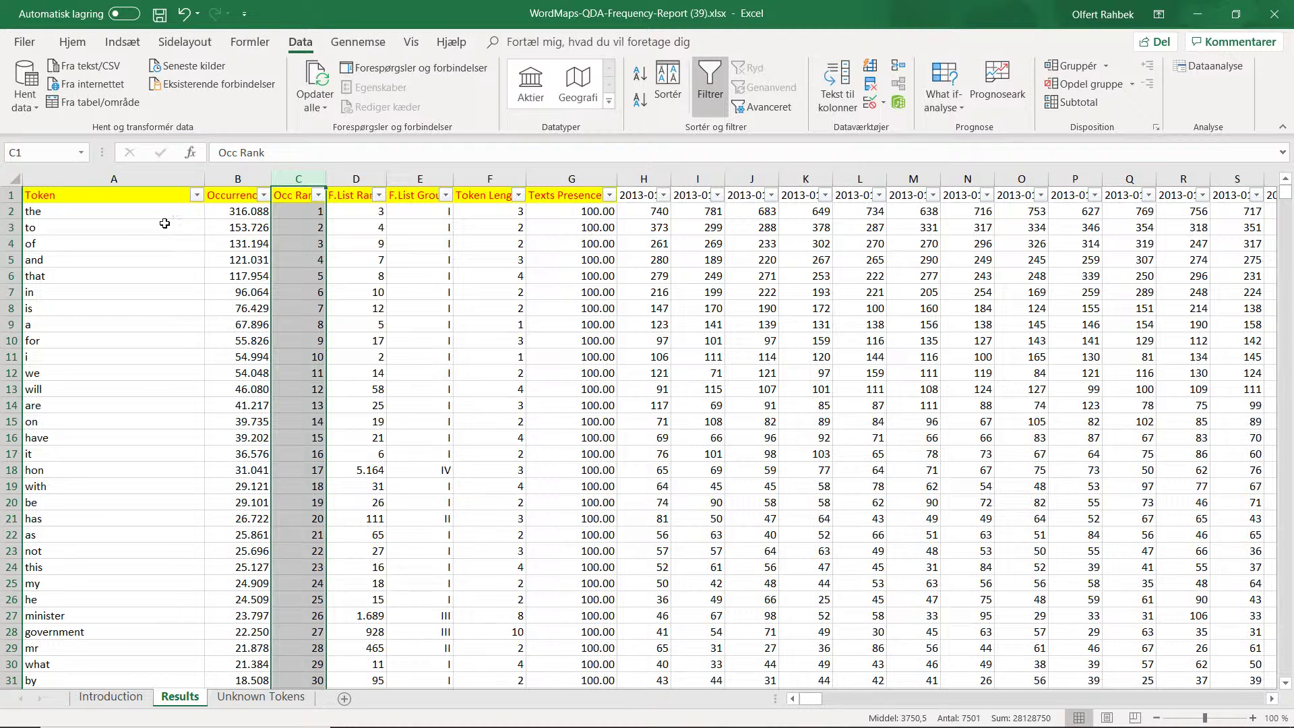
pyautogui.click(309, 212)
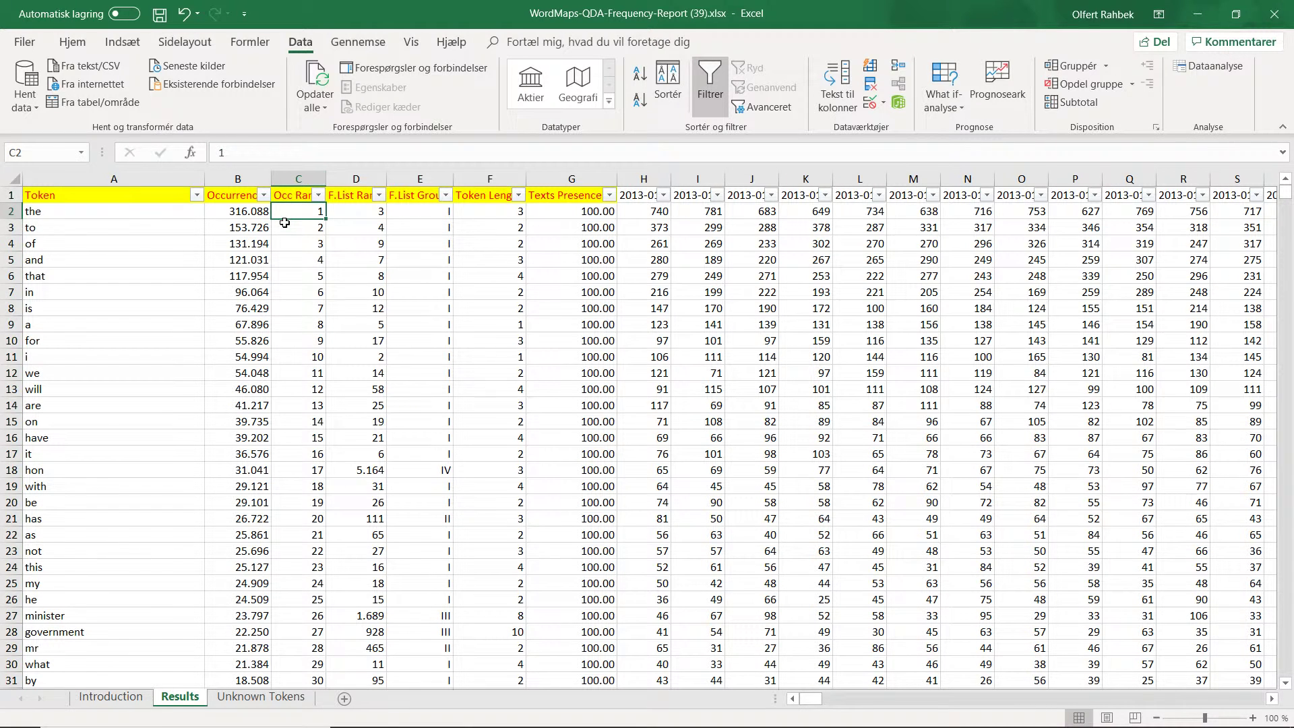
pyautogui.click(239, 213)
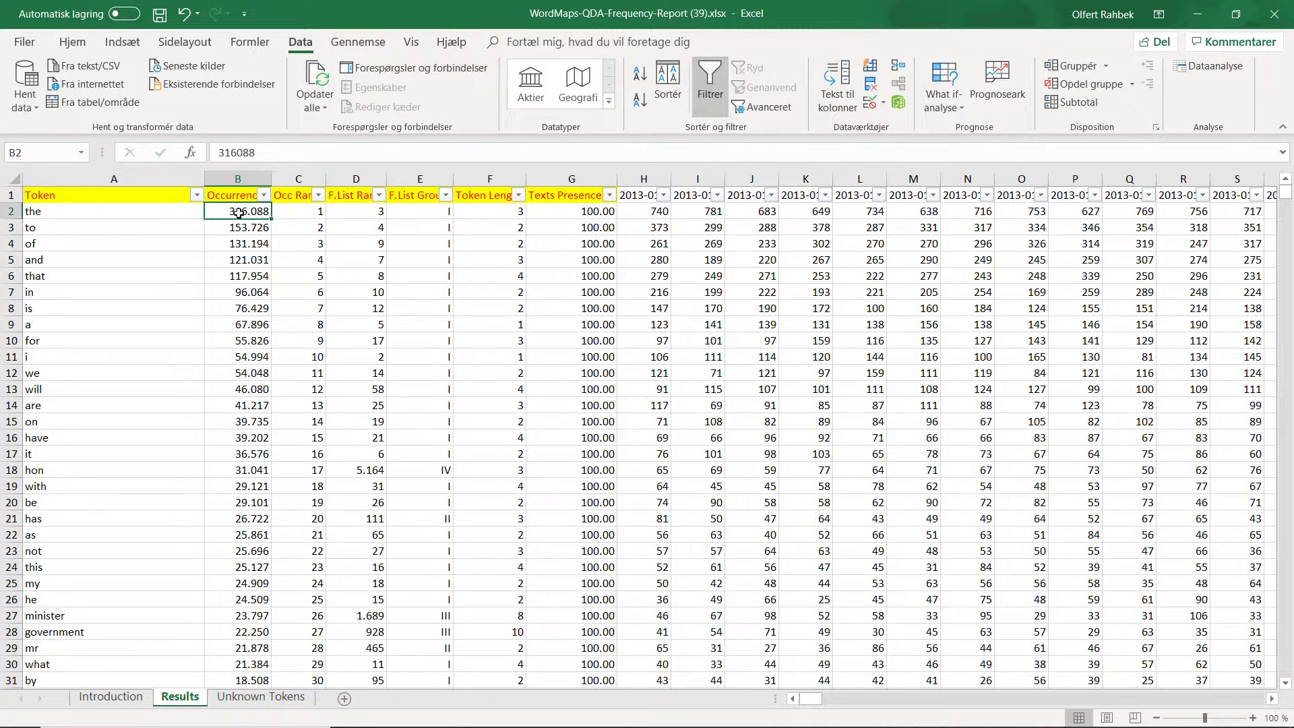
pyautogui.click(305, 212)
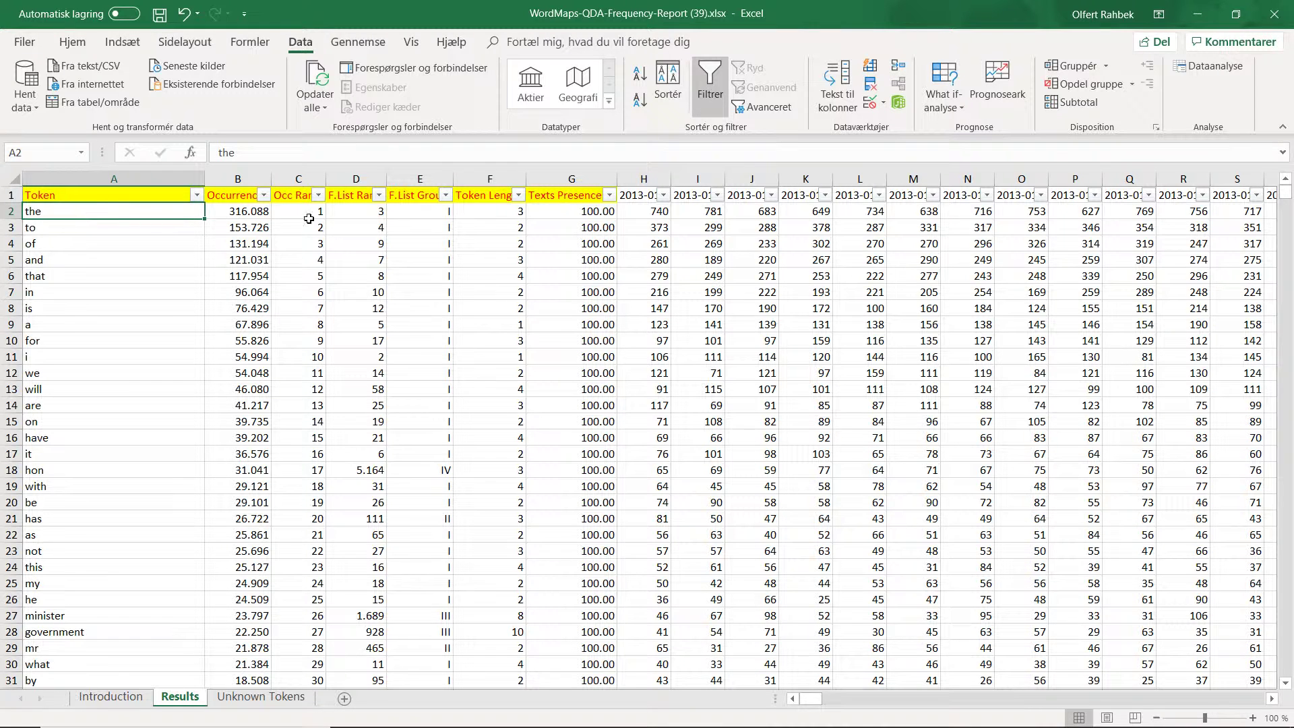
pyautogui.click(359, 213)
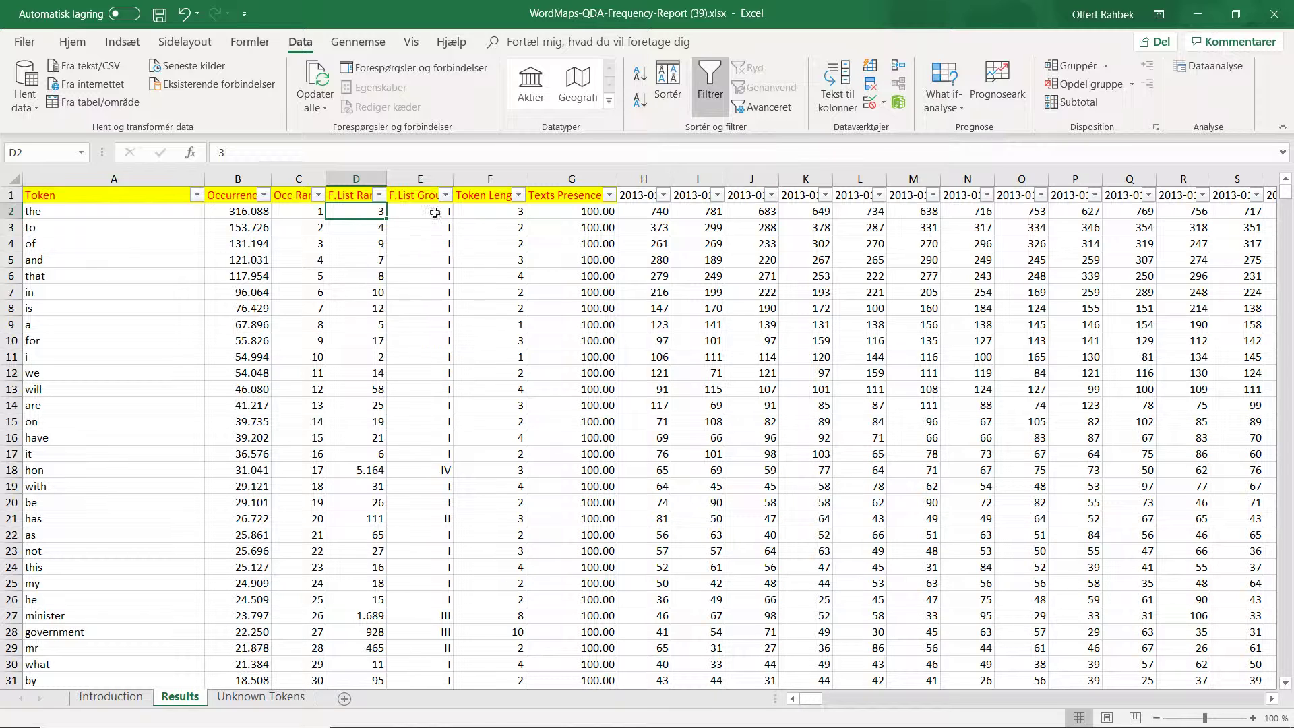
pyautogui.click(442, 178)
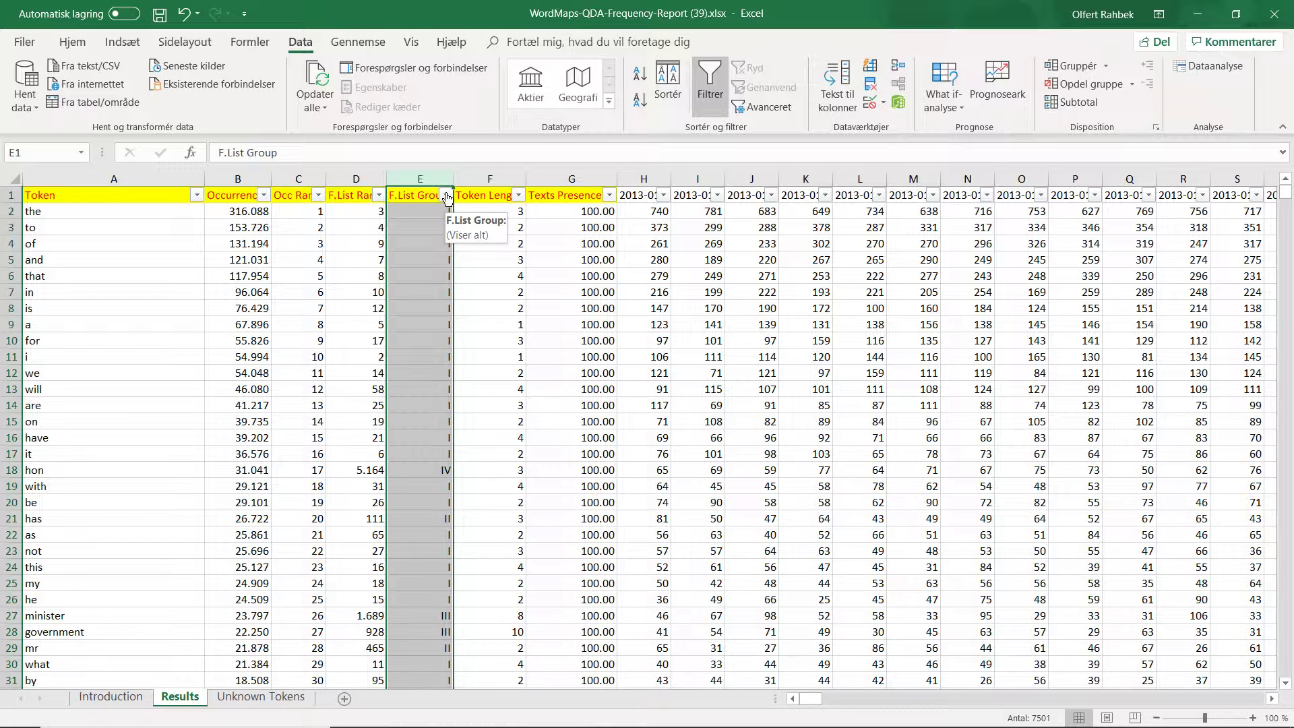
# Filter the F.List Group column to group VII only, leaving 107 of 7,500 tokens.
pyautogui.click(447, 197)
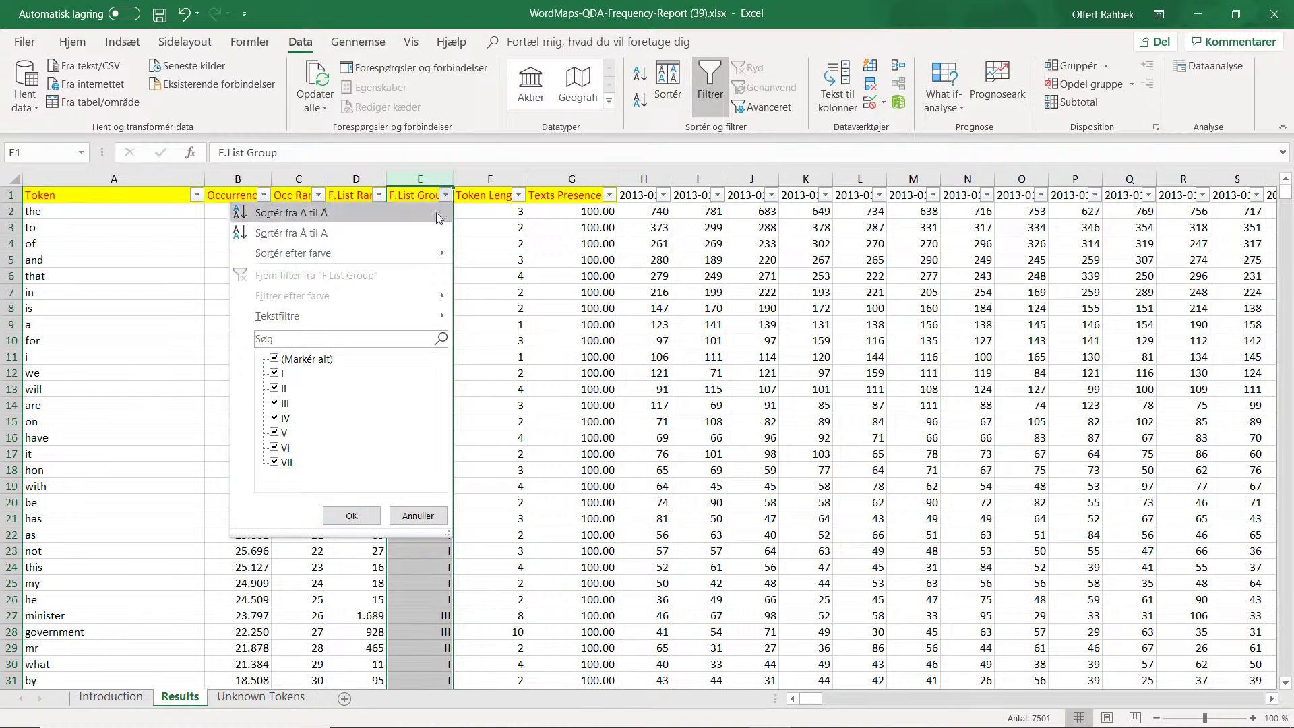
pyautogui.click(300, 359)
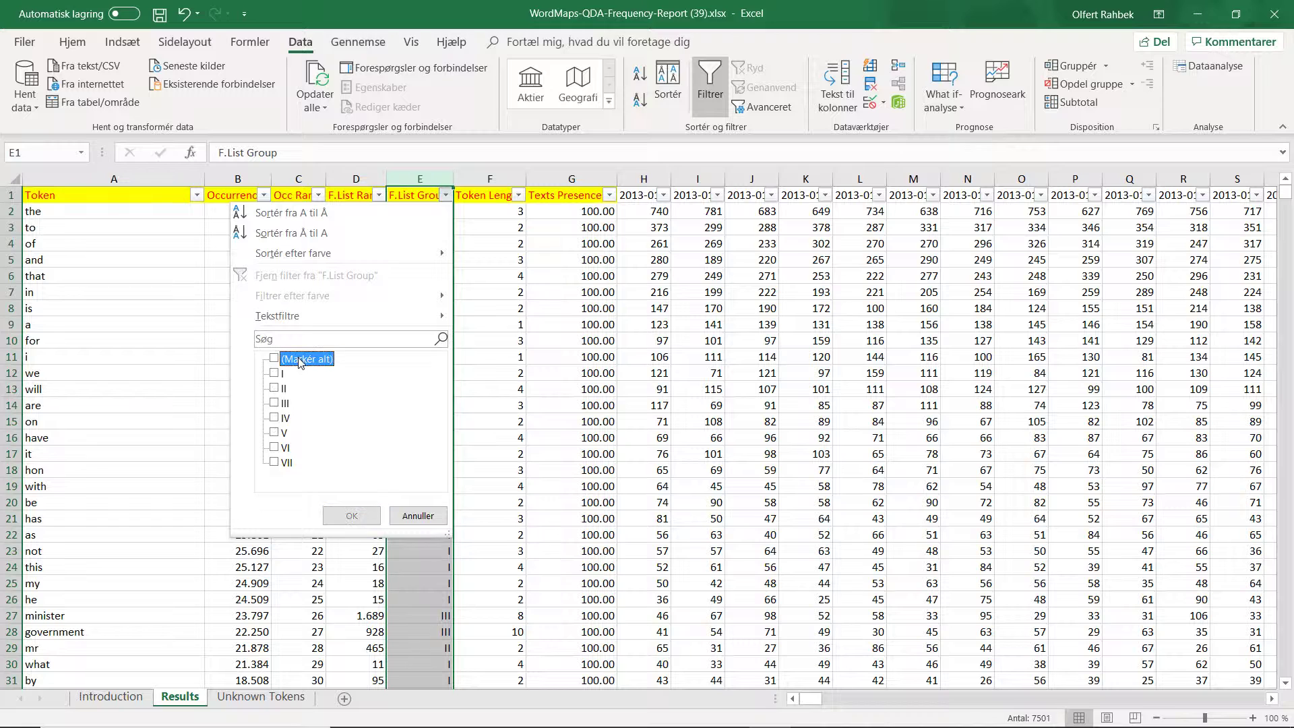
pyautogui.click(274, 463)
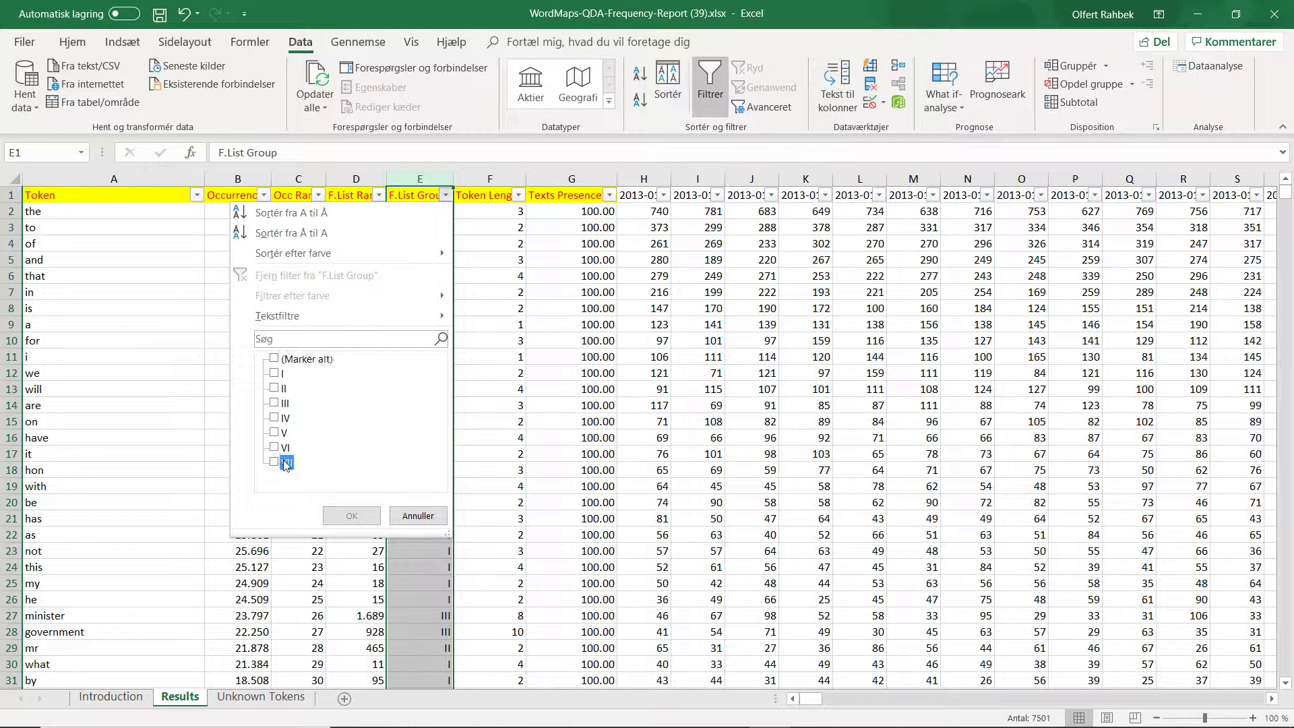
pyautogui.click(368, 519)
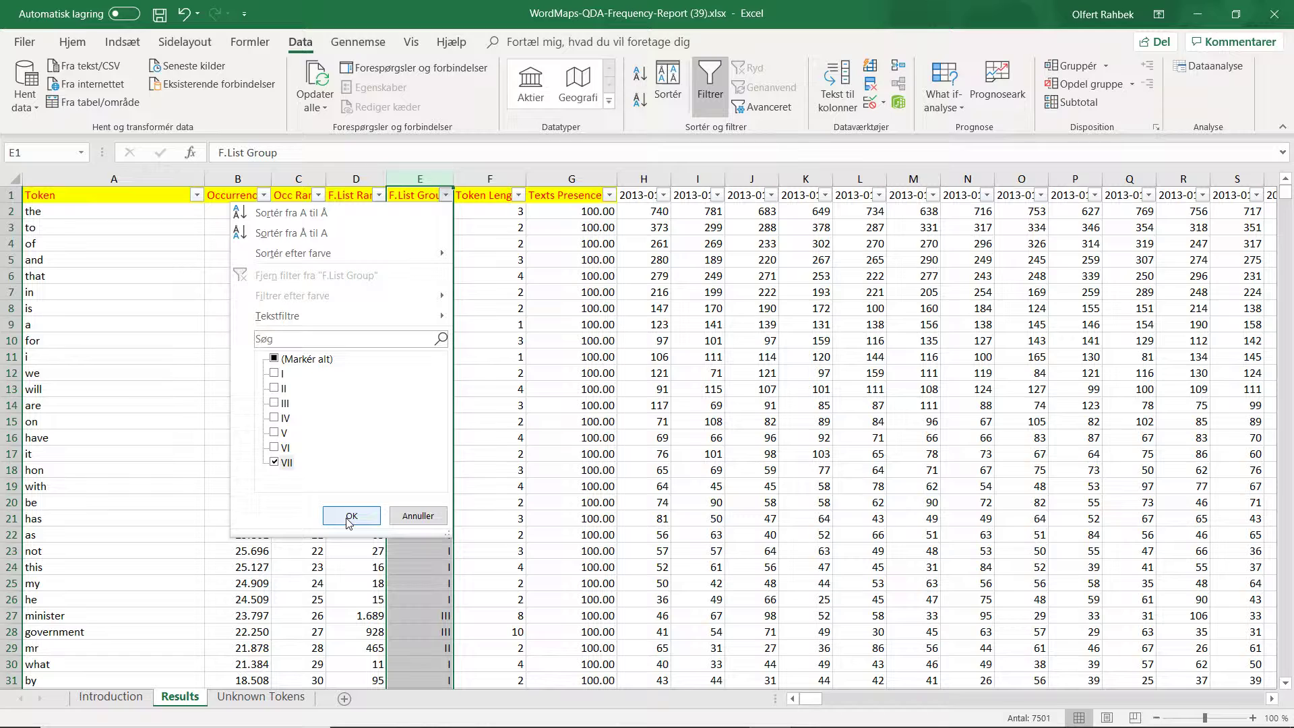
pyautogui.click(352, 516)
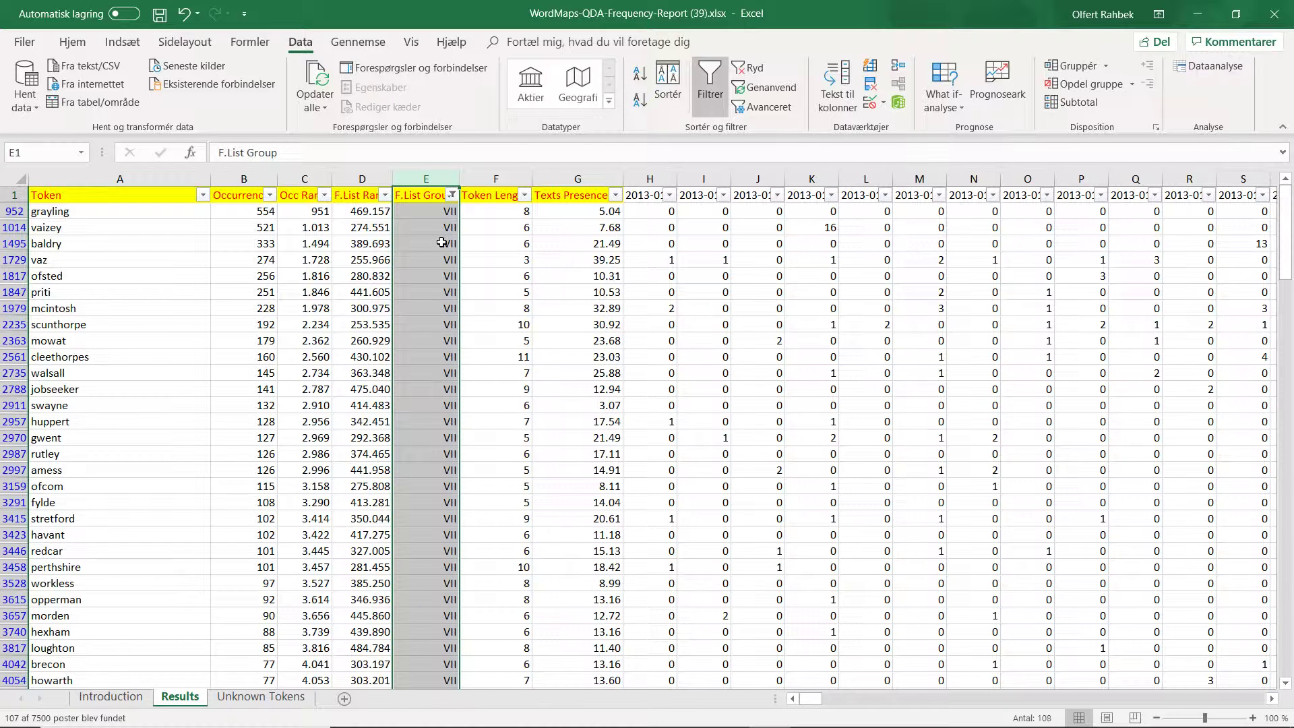
pyautogui.click(101, 212)
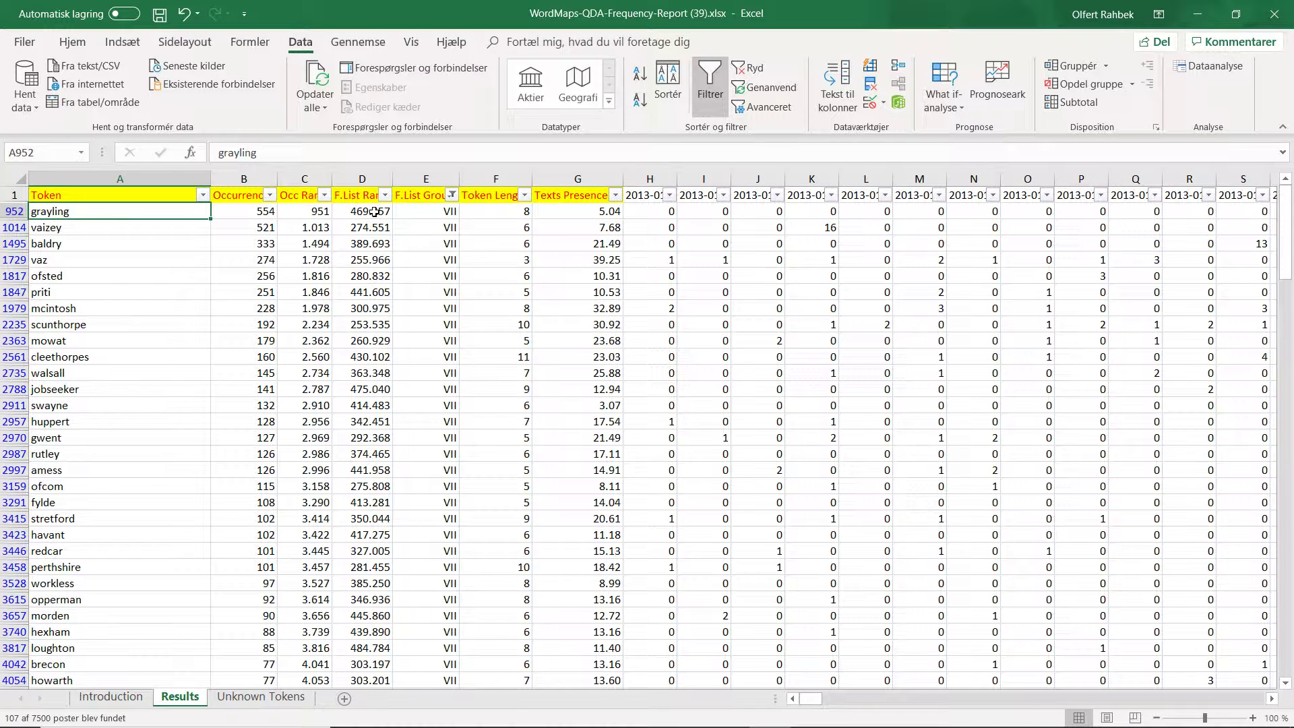
pyautogui.click(375, 212)
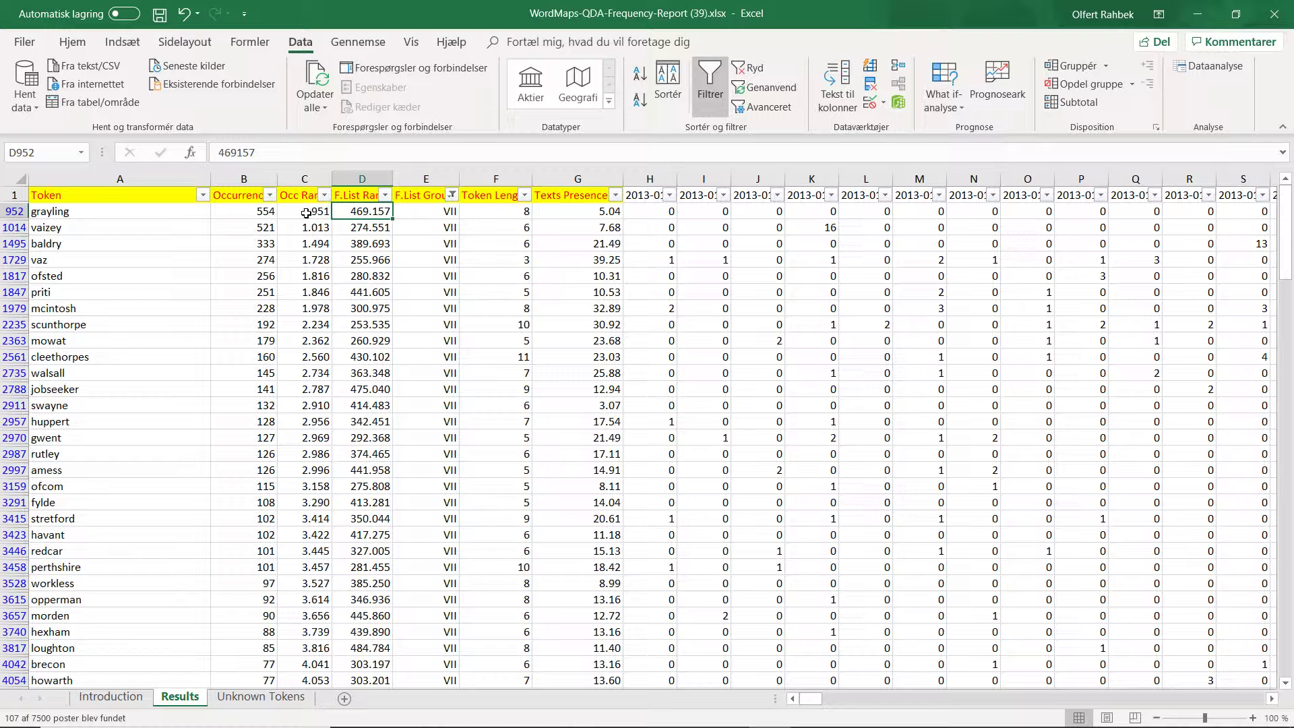
pyautogui.click(251, 212)
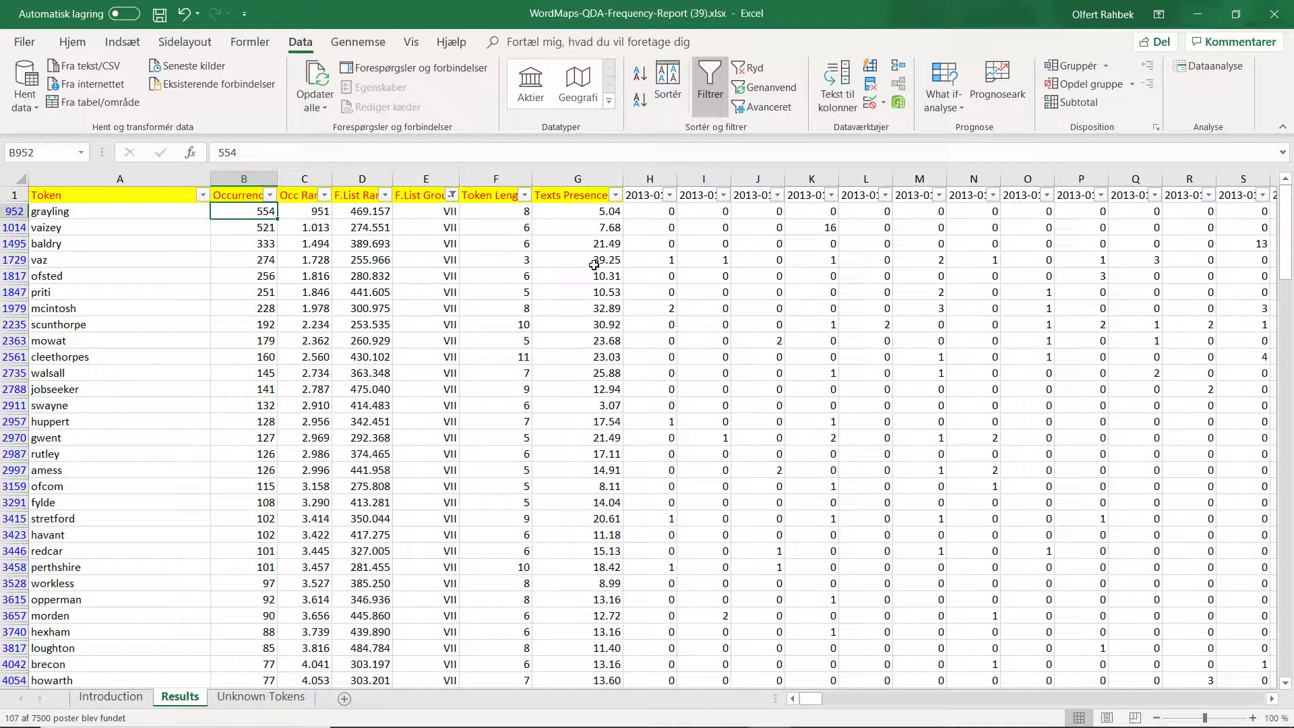
pyautogui.click(597, 213)
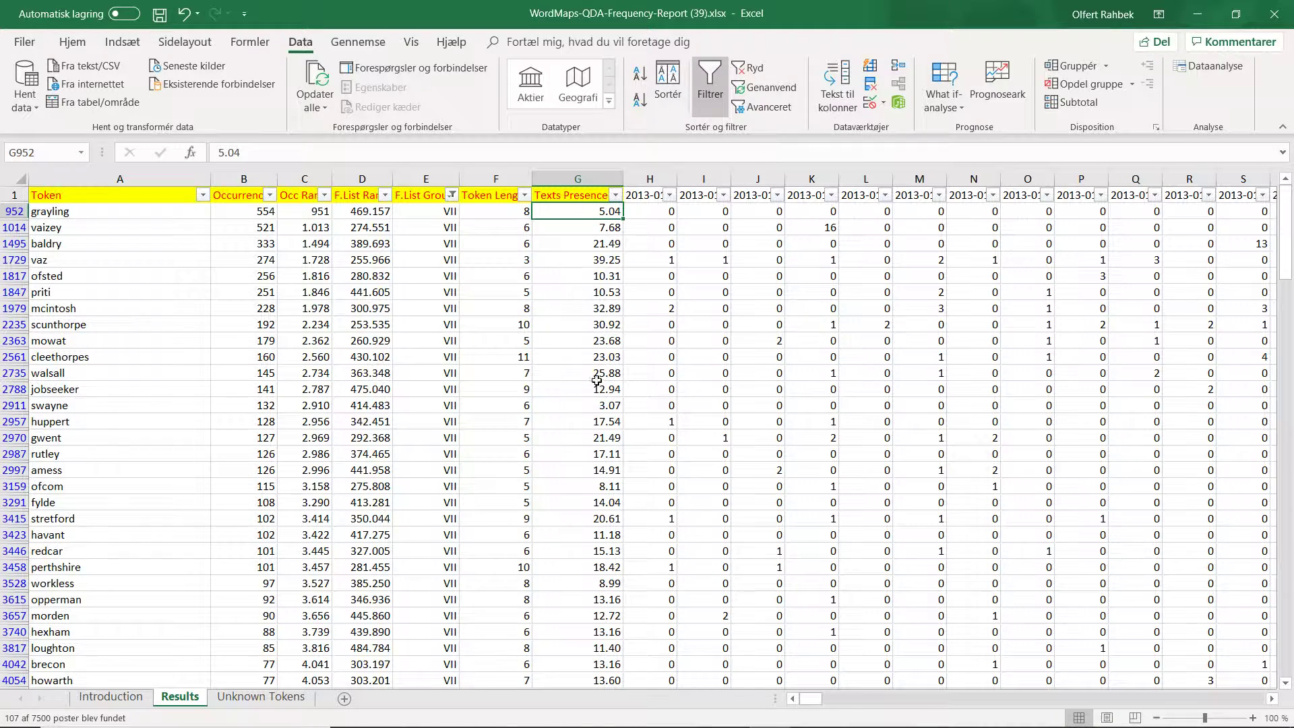
pyautogui.click(90, 390)
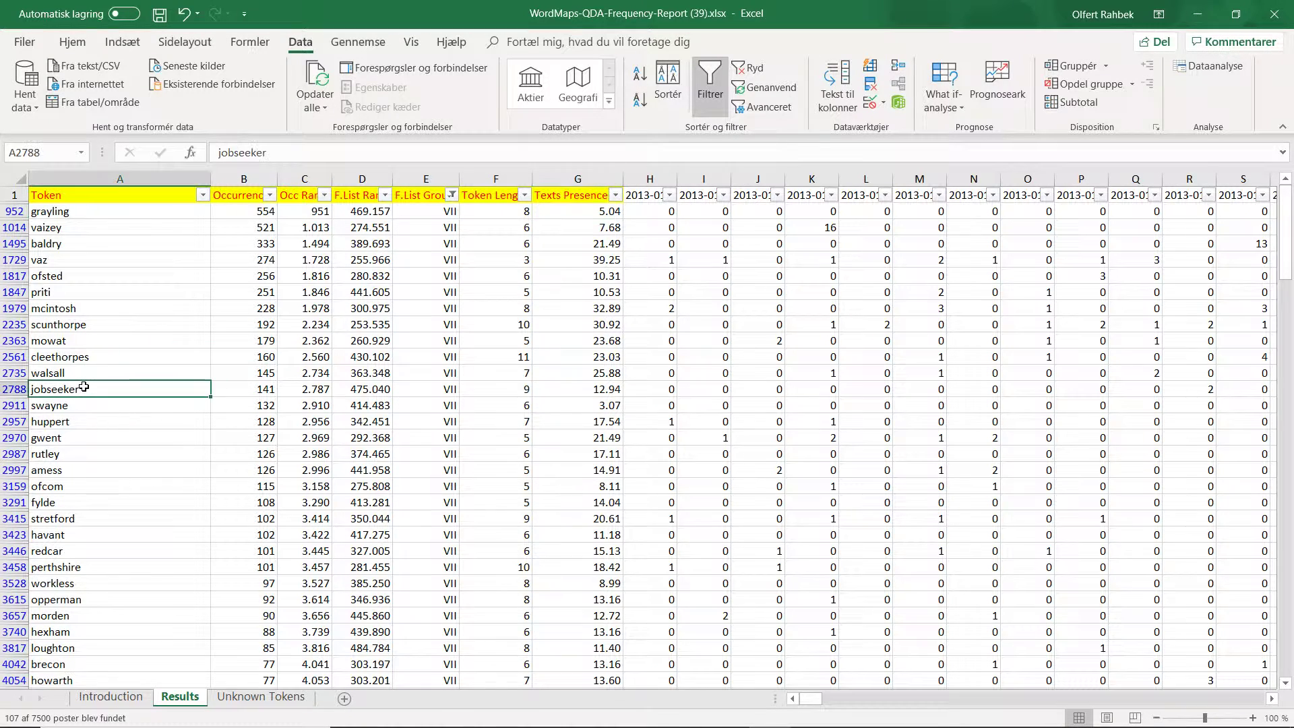
pyautogui.click(270, 394)
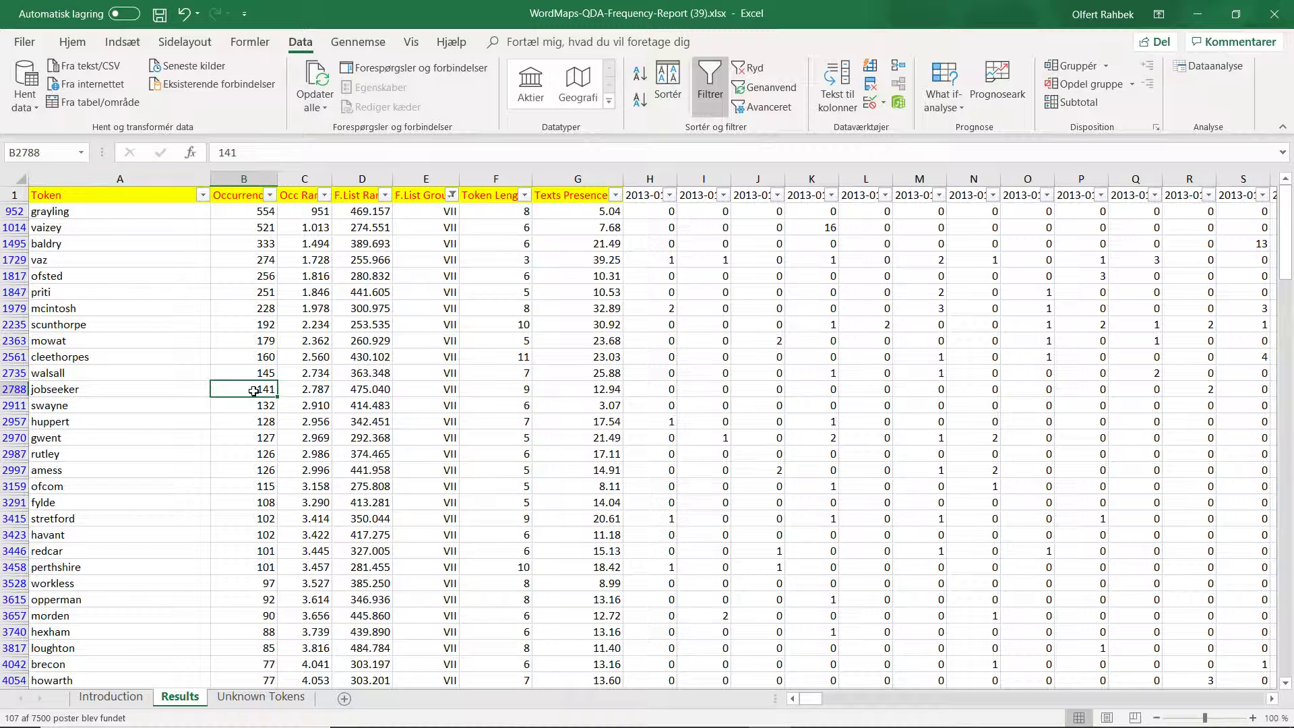
pyautogui.click(584, 389)
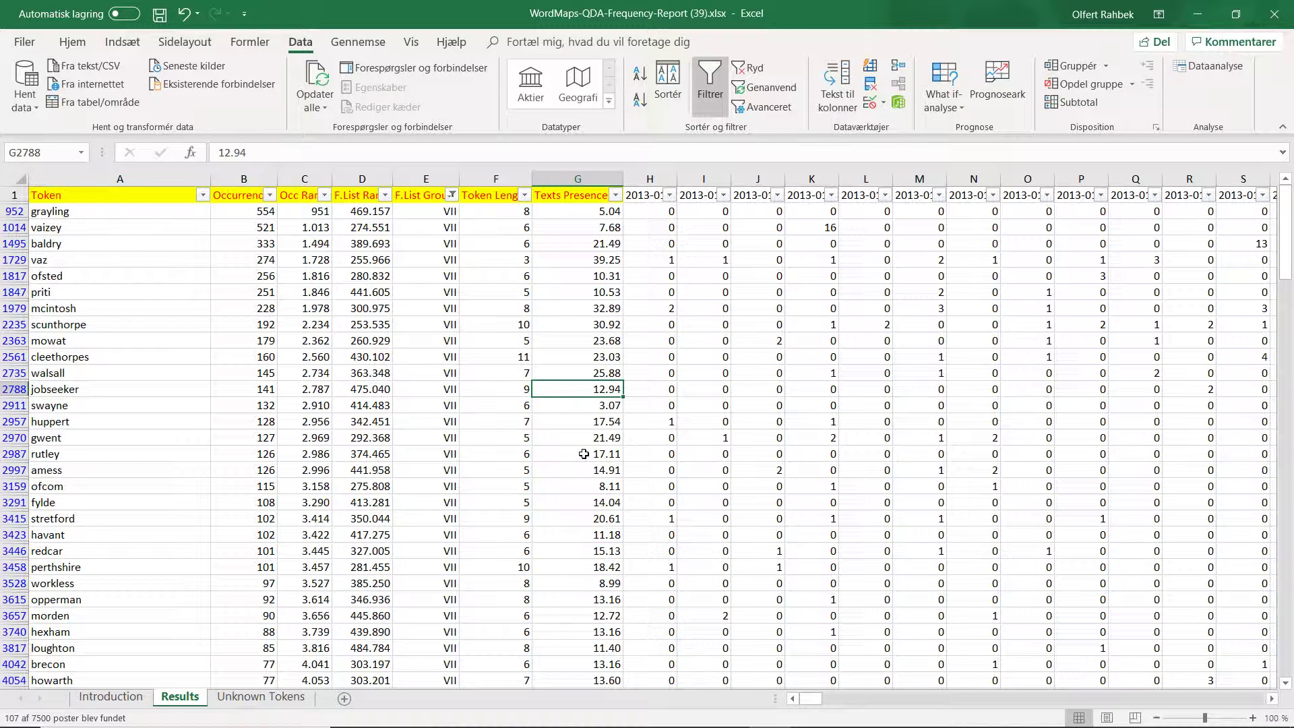
pyautogui.click(659, 388)
pyautogui.click(719, 391)
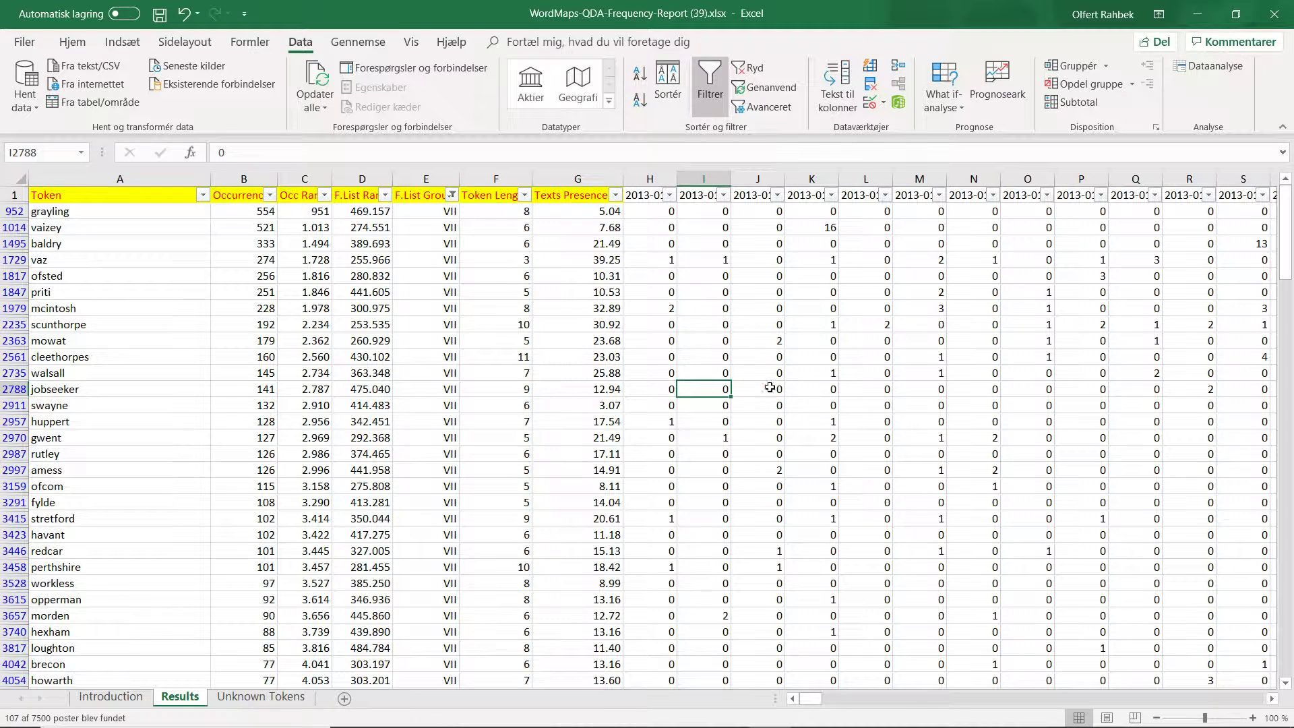
pyautogui.click(777, 391)
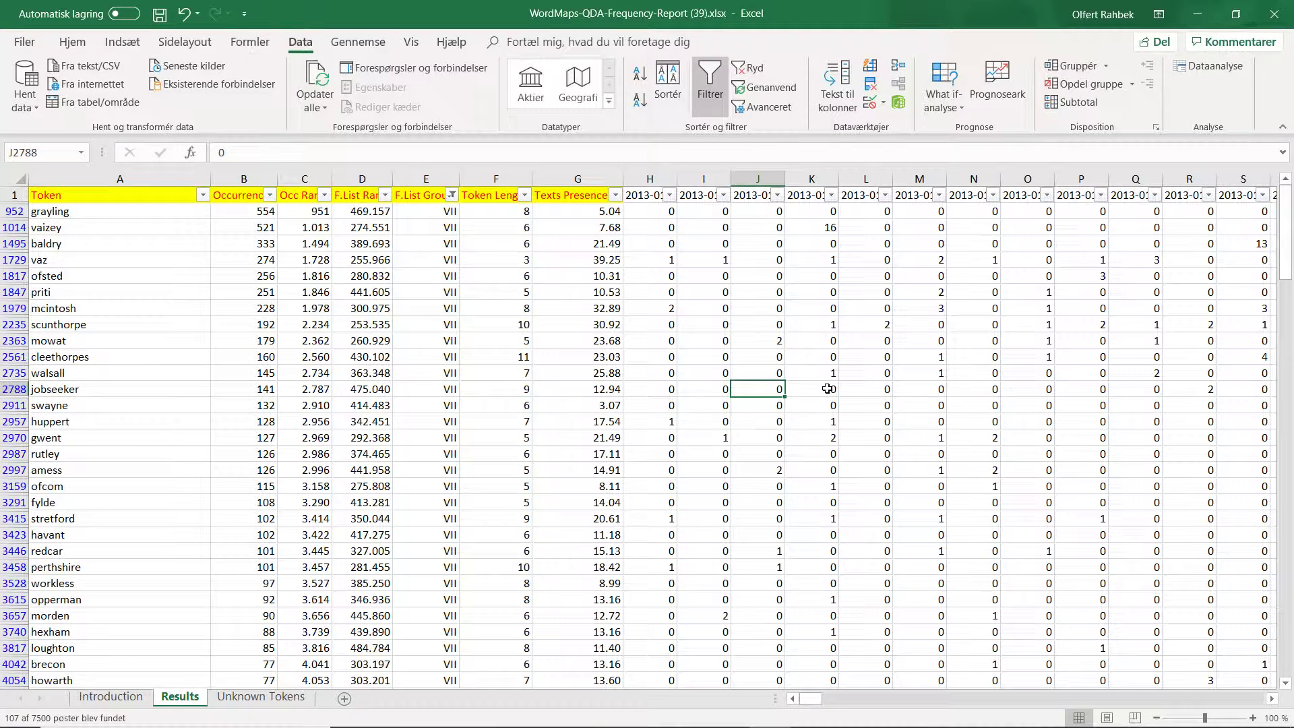
pyautogui.click(668, 389)
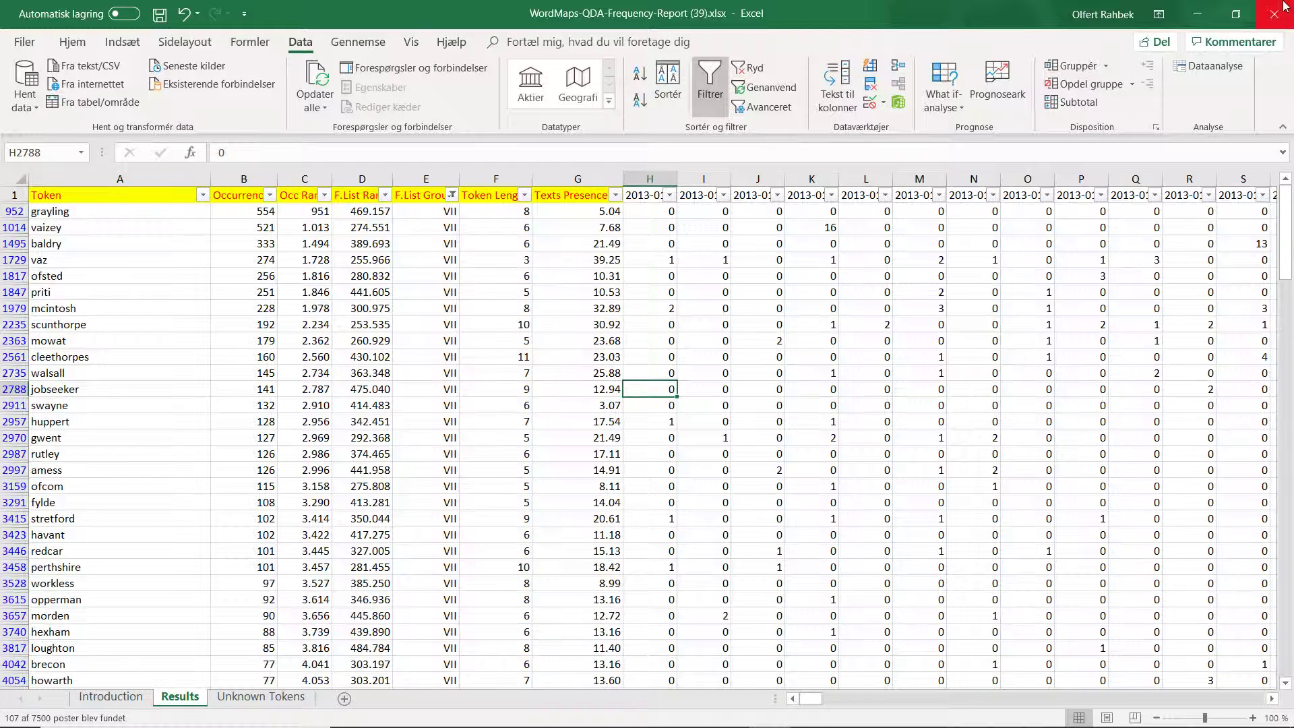
# Minimize Excel and go back in the browser to the WordMaps workspace page.
pyautogui.click(1203, 19)
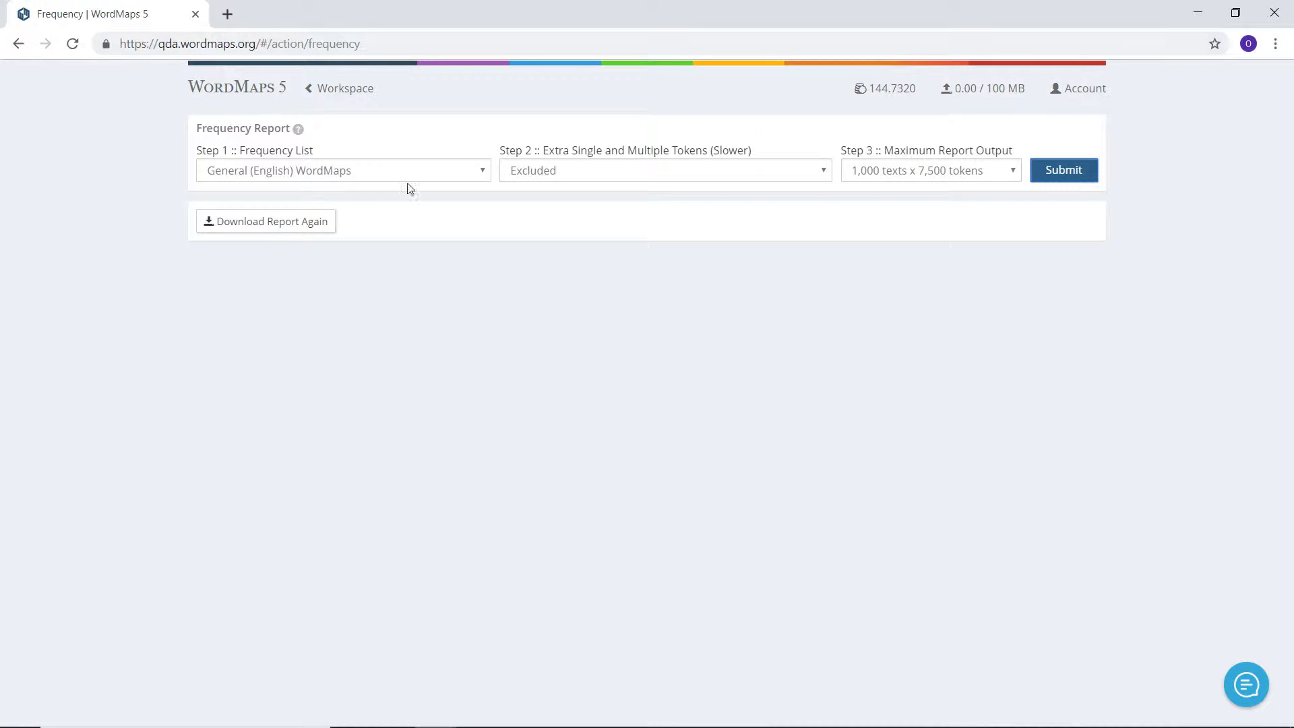
pyautogui.click(17, 45)
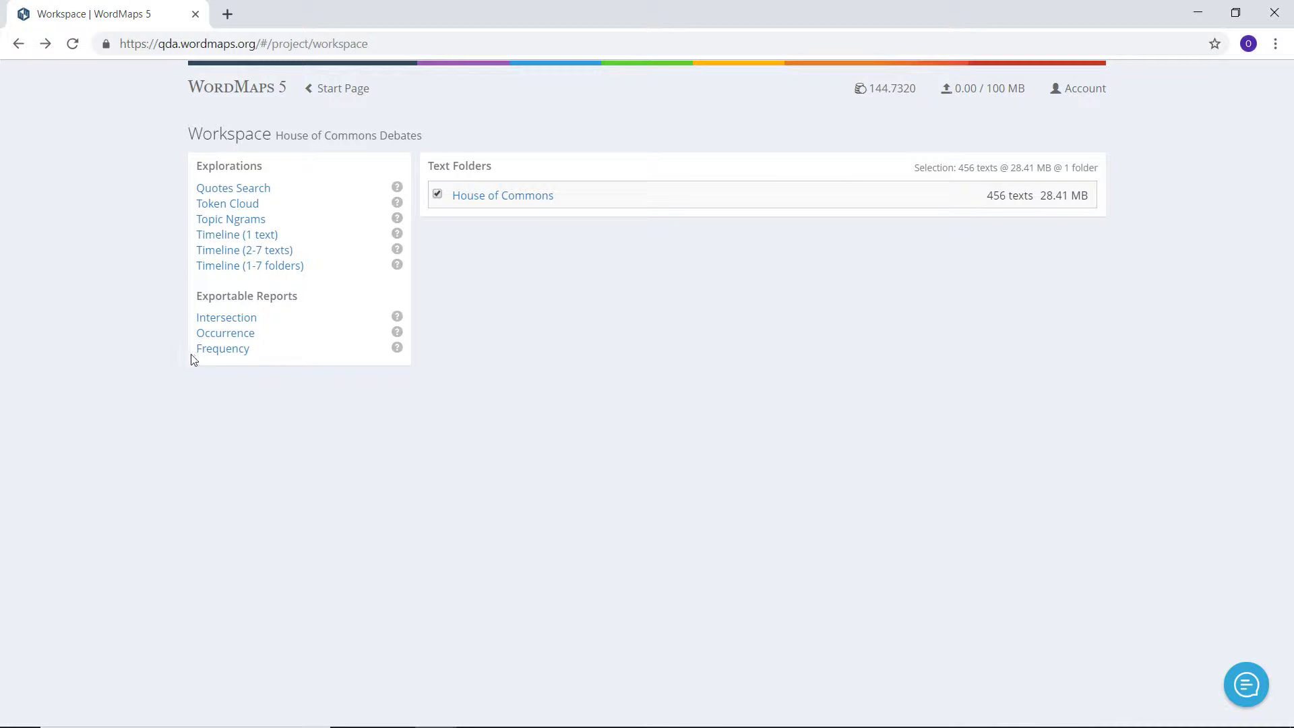